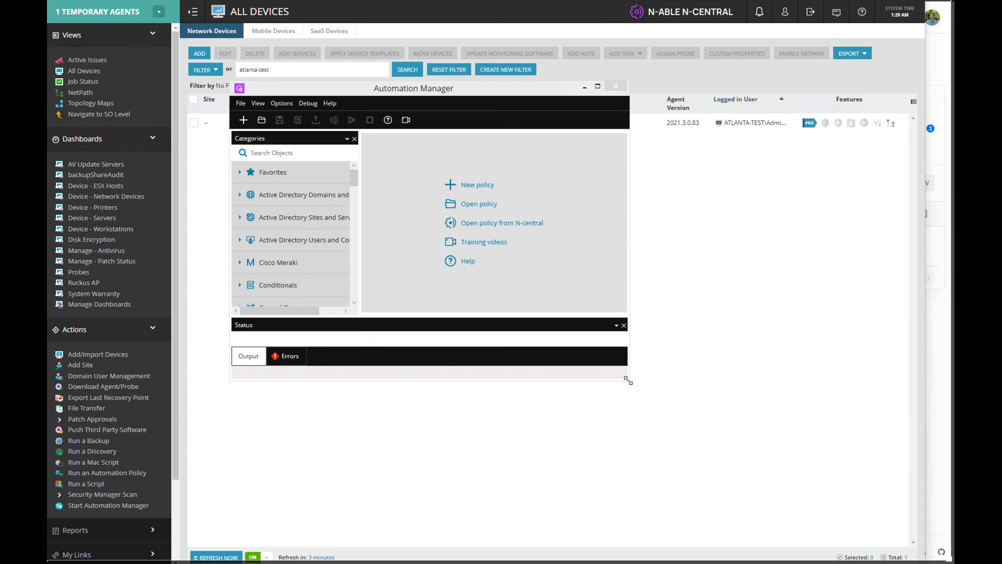
Step: Create a new automation policy named "Install The Level Agent" with the description "My description"
drag(627, 382, 774, 482)
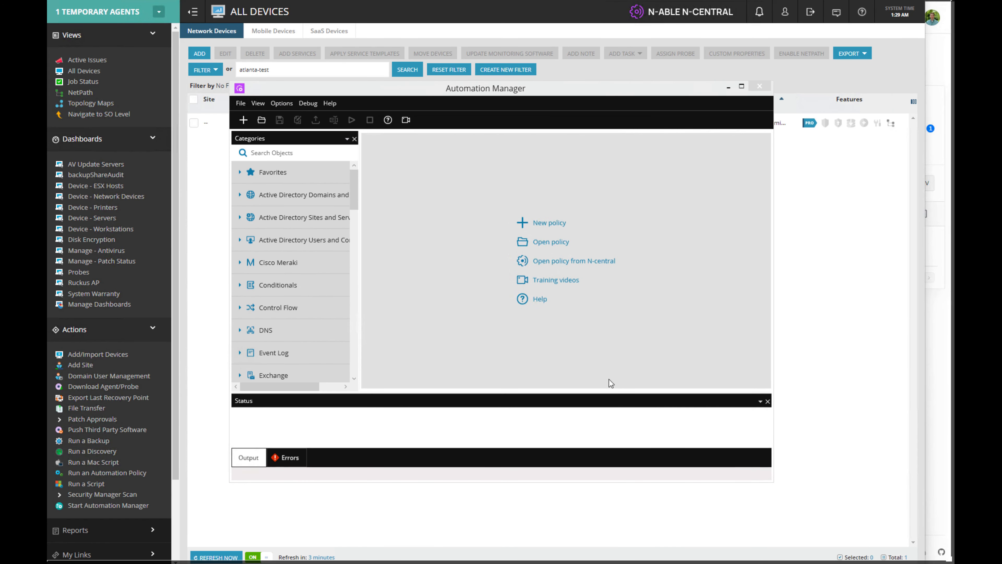
click(548, 224)
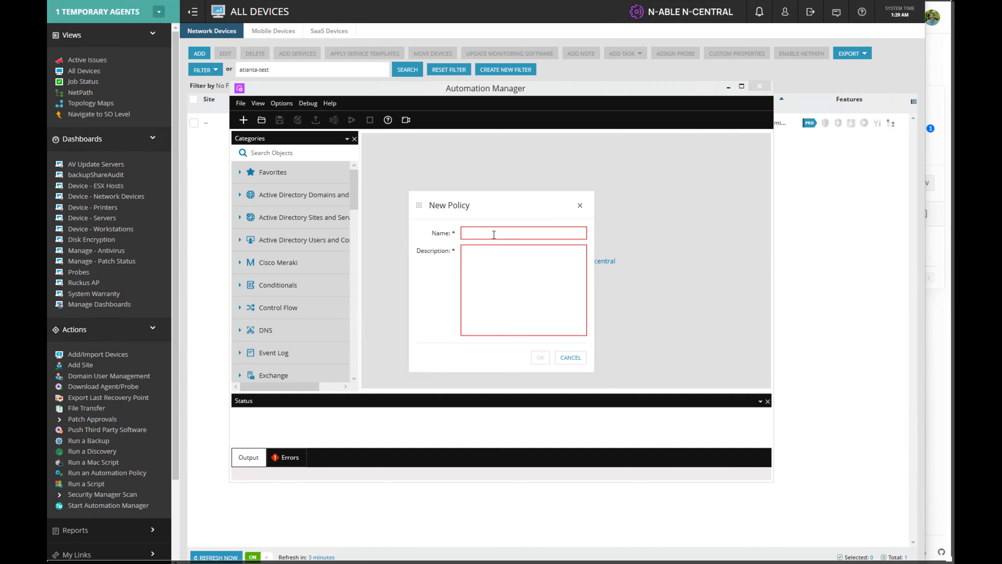
text(Install The)
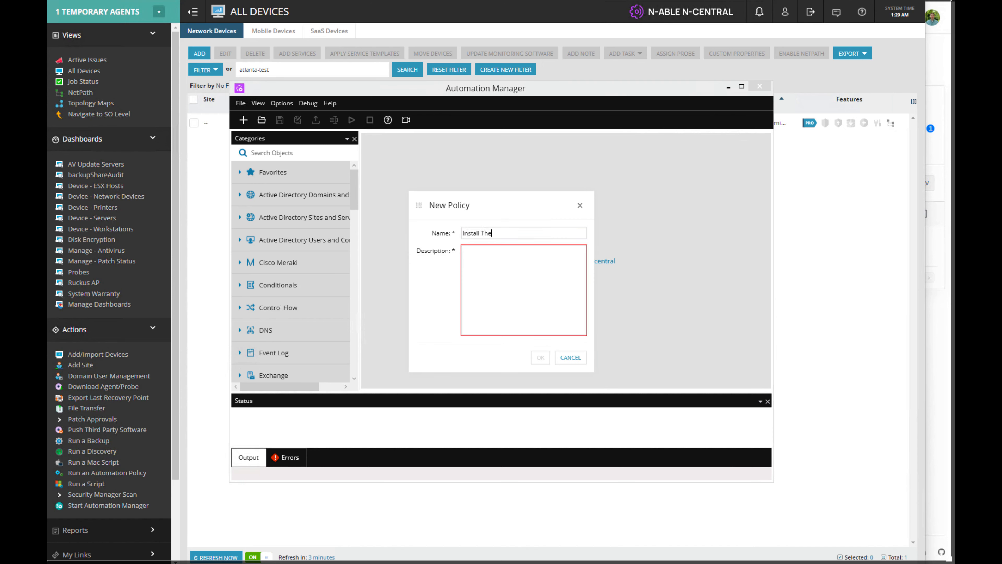
text( Level Agent)
key(Tab)
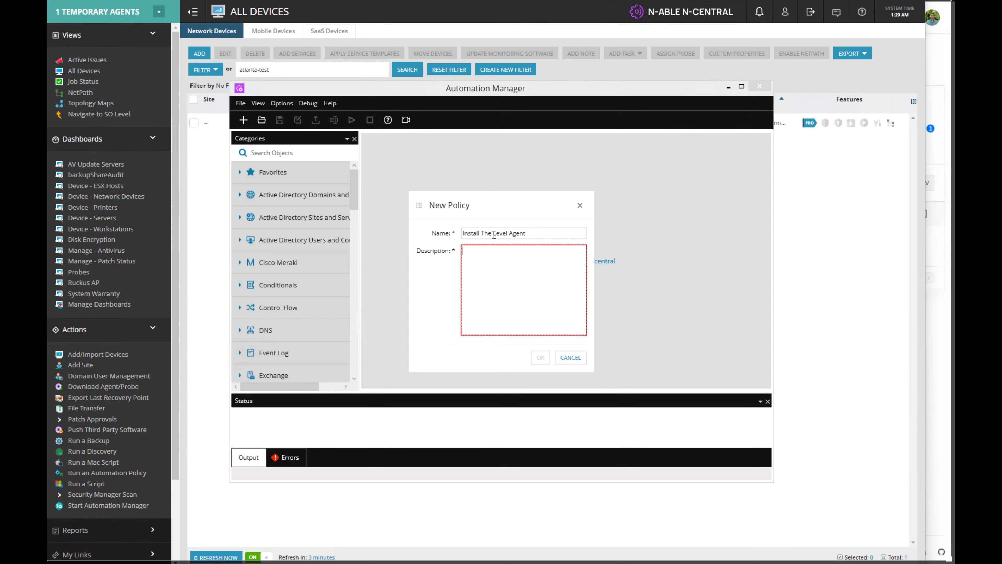
text(My description)
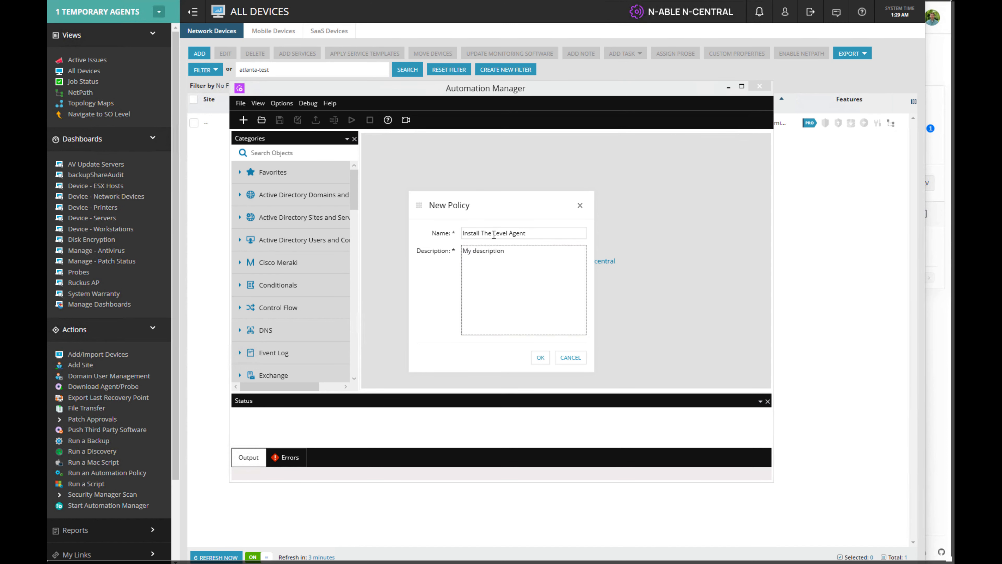
click(539, 357)
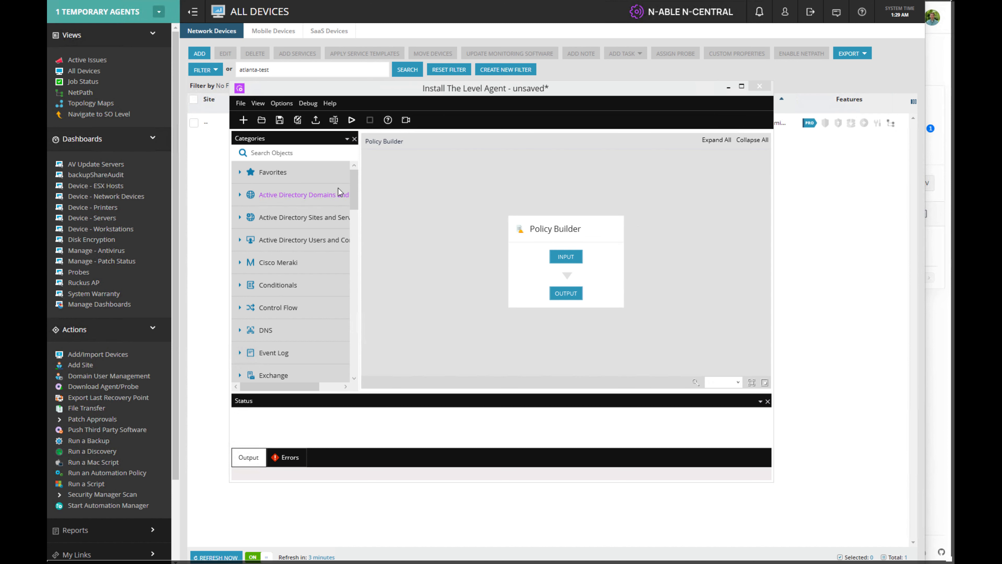
Step: Add the Run PowerShell Script object from the Extensions category to the policy and show its script
scroll(296, 246, down, 2)
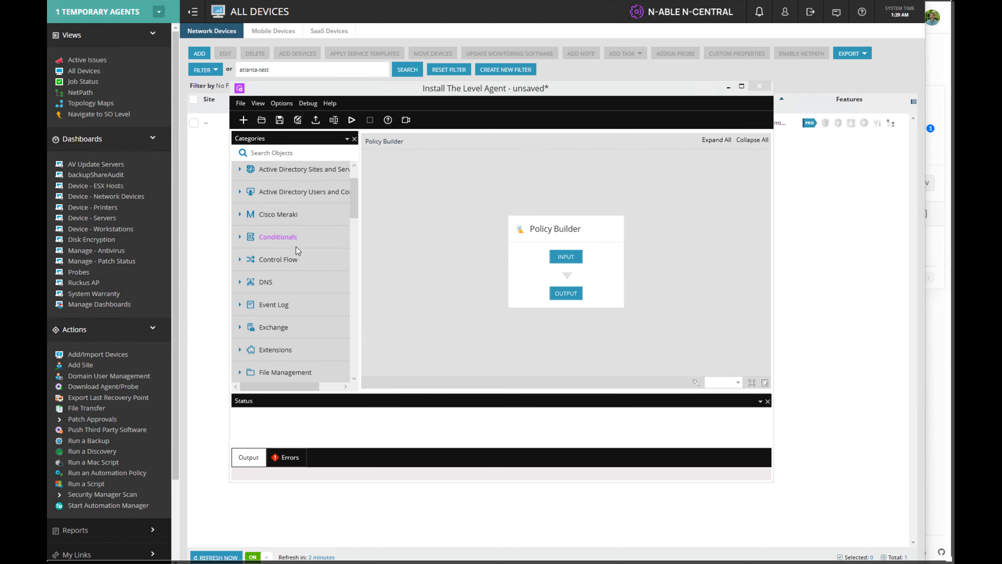
click(243, 350)
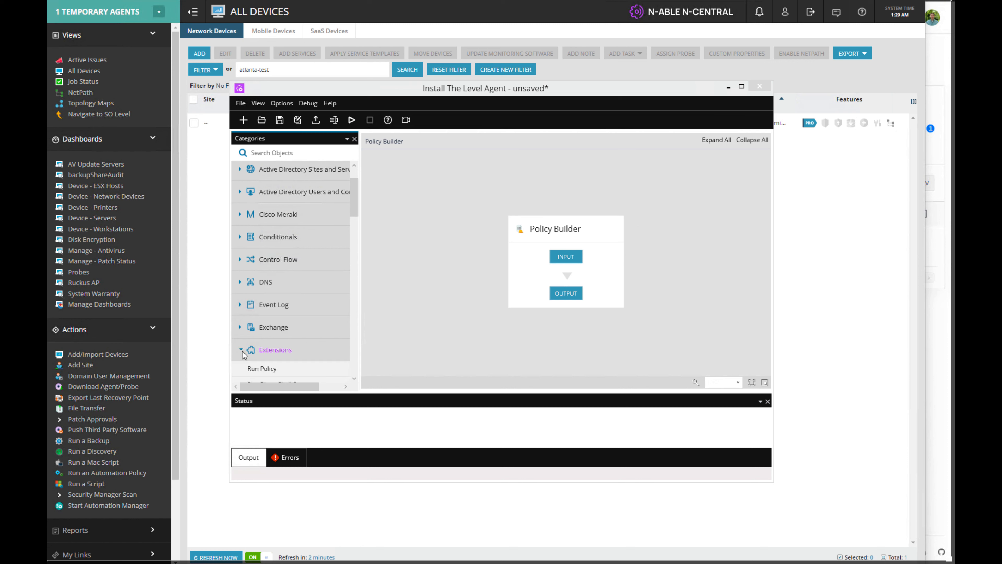
scroll(278, 347, down, 2)
drag(271, 339, 510, 291)
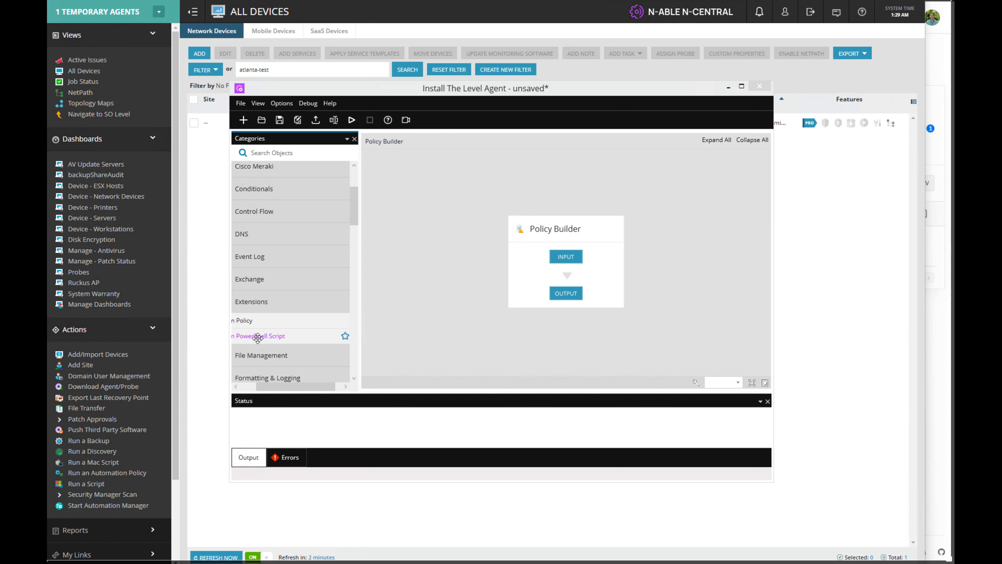
drag(258, 335, 563, 276)
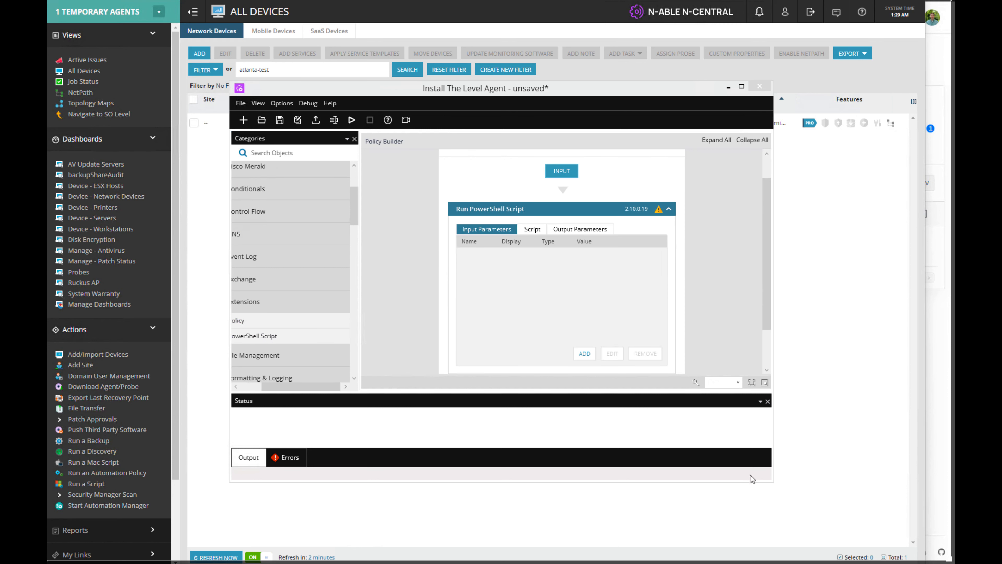
drag(774, 482, 853, 540)
click(573, 229)
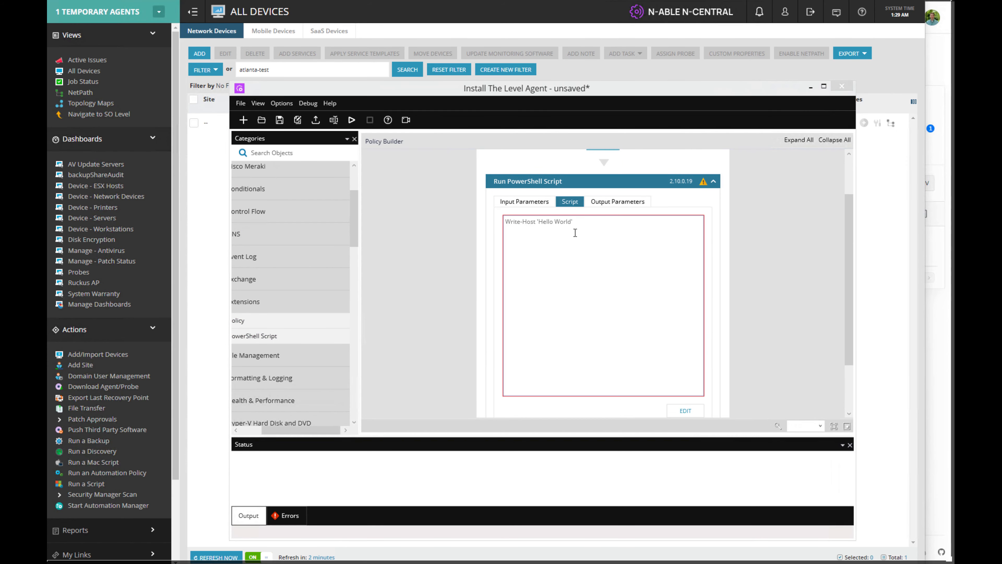
click(604, 225)
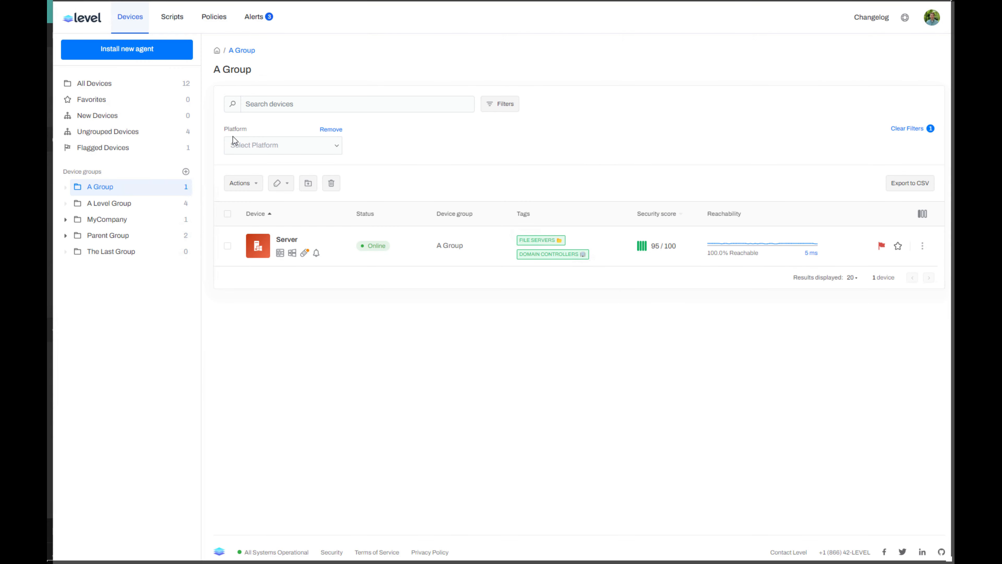
Step: Switch to Level, open the new agent installer and compare the API key ending in the Windows install command across device groups
click(112, 51)
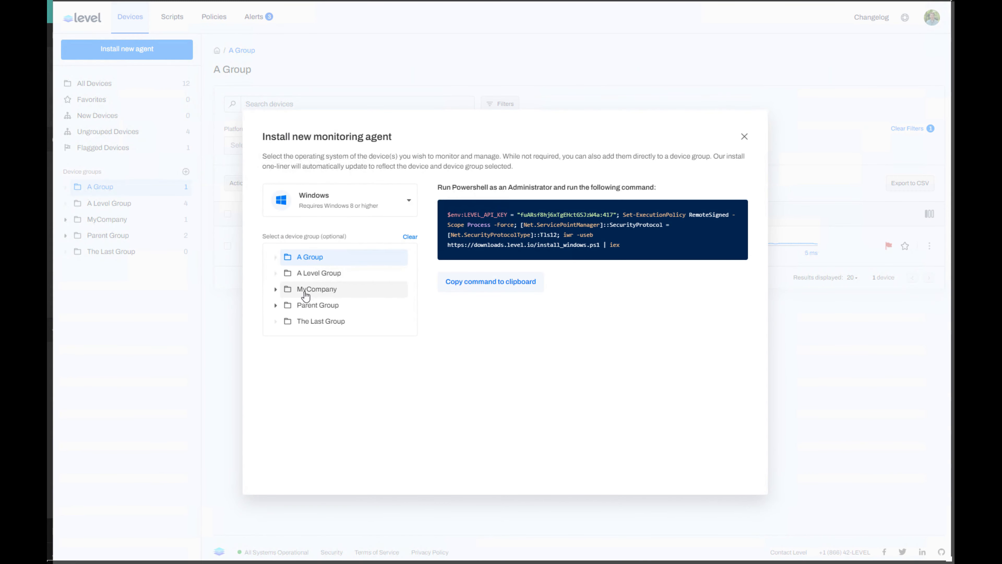
click(304, 274)
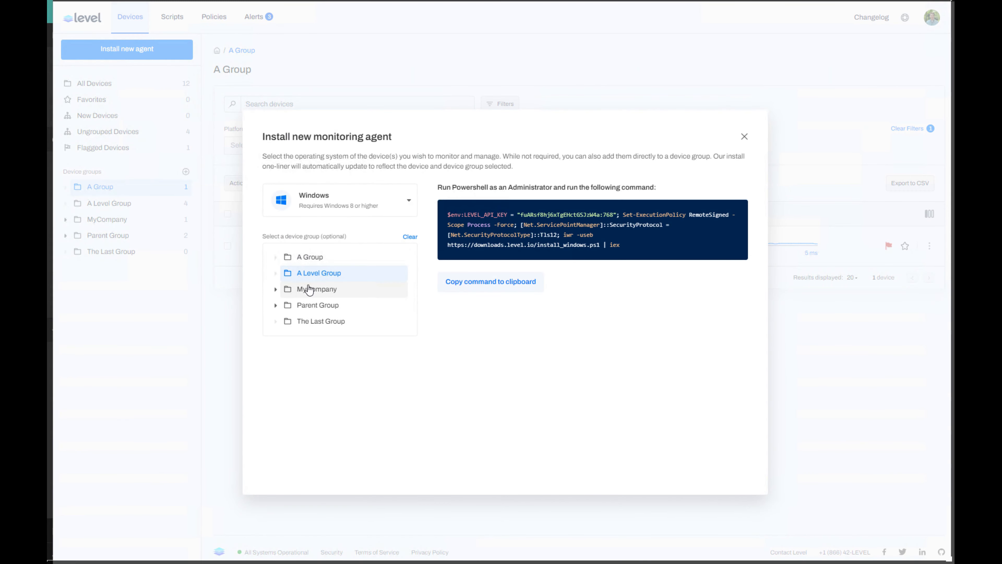
click(307, 285)
click(312, 259)
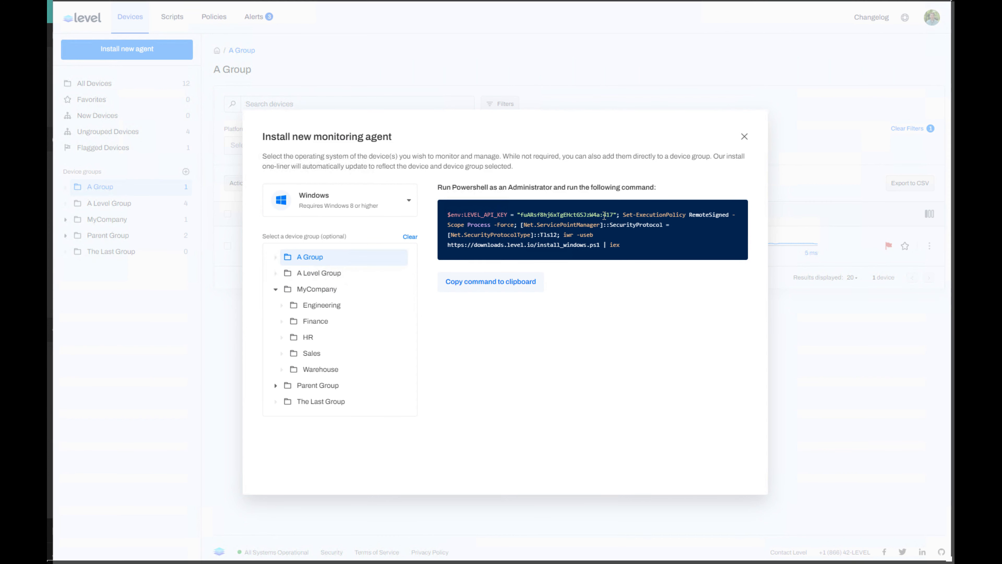
drag(602, 215, 614, 215)
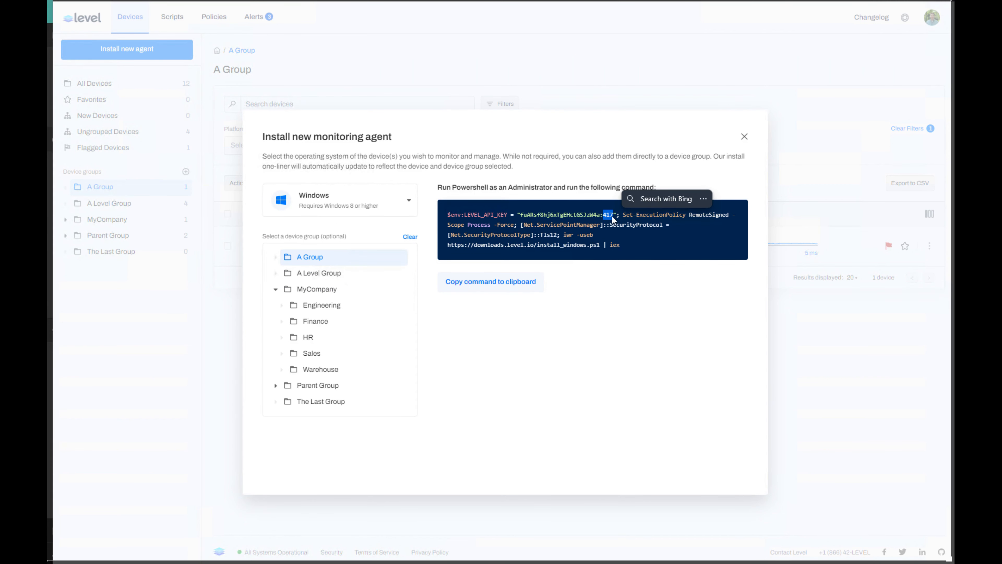
click(321, 274)
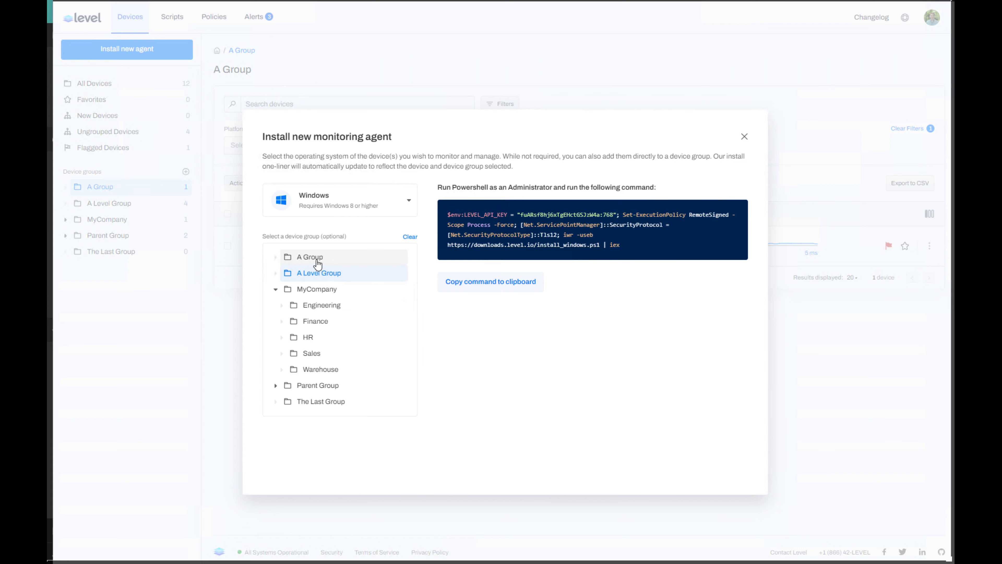
click(317, 263)
click(315, 385)
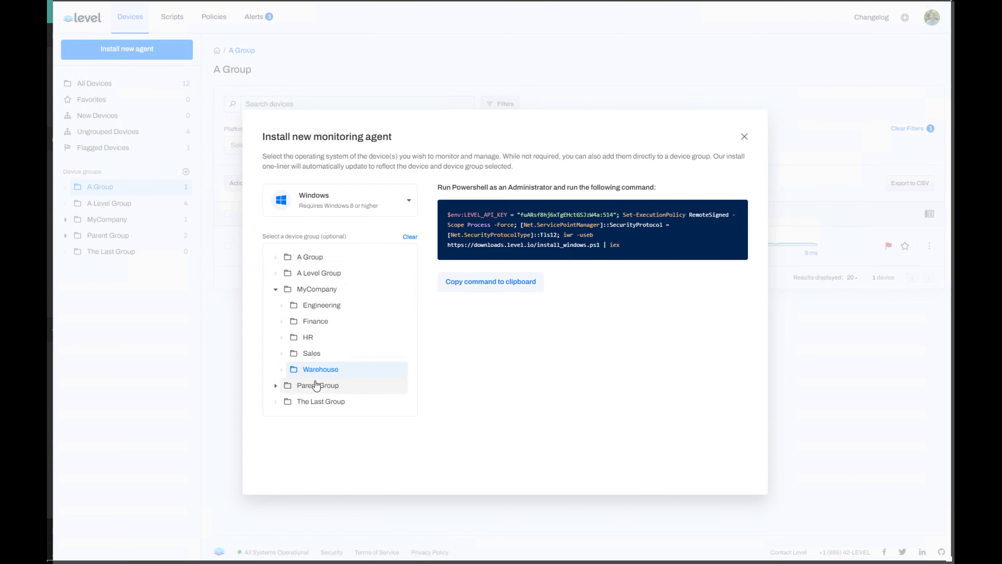
Step: Copy the Windows install command with its API key for A Level Group and paste it into the policy's PowerShell script in Automation Manager
click(323, 274)
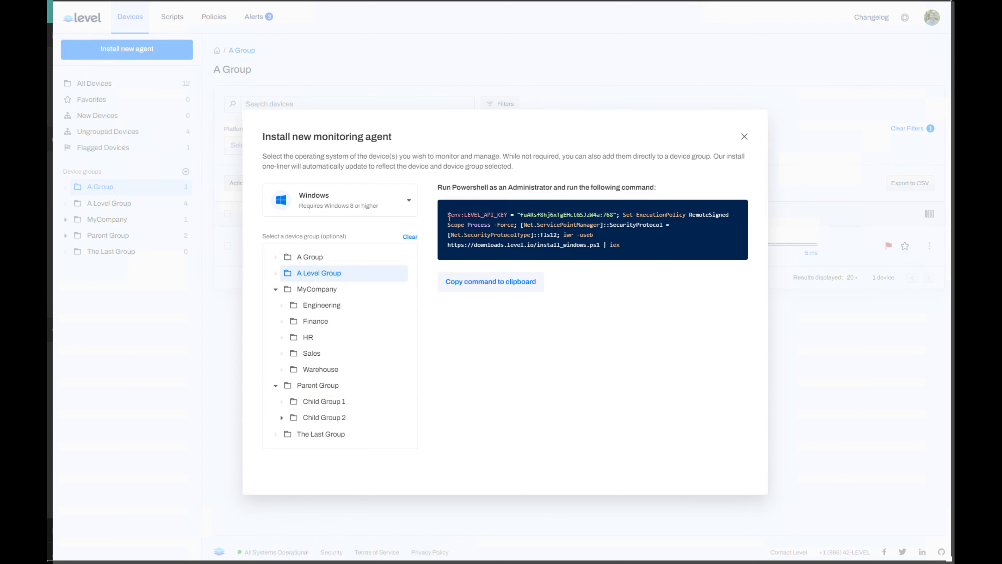
click(494, 289)
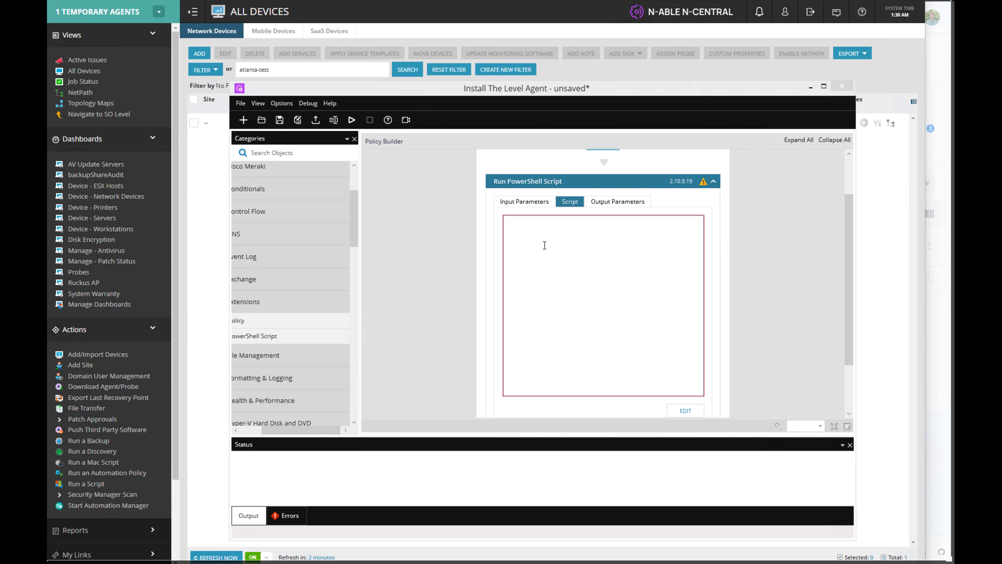
click(685, 410)
key(ctrl+v)
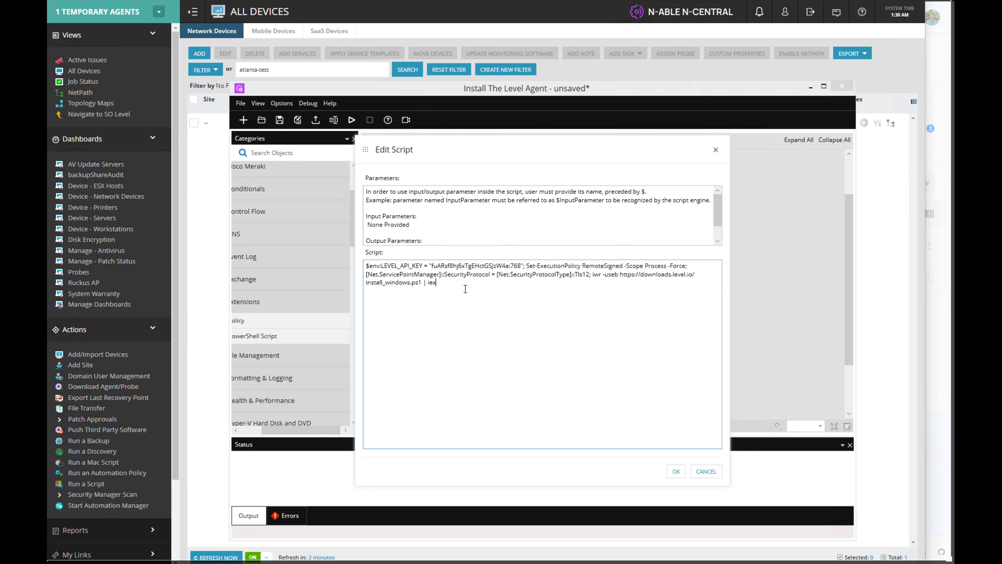
Step: Replace the API key value in the PowerShell script with the variable $Level_Group and save the script
drag(431, 265, 521, 263)
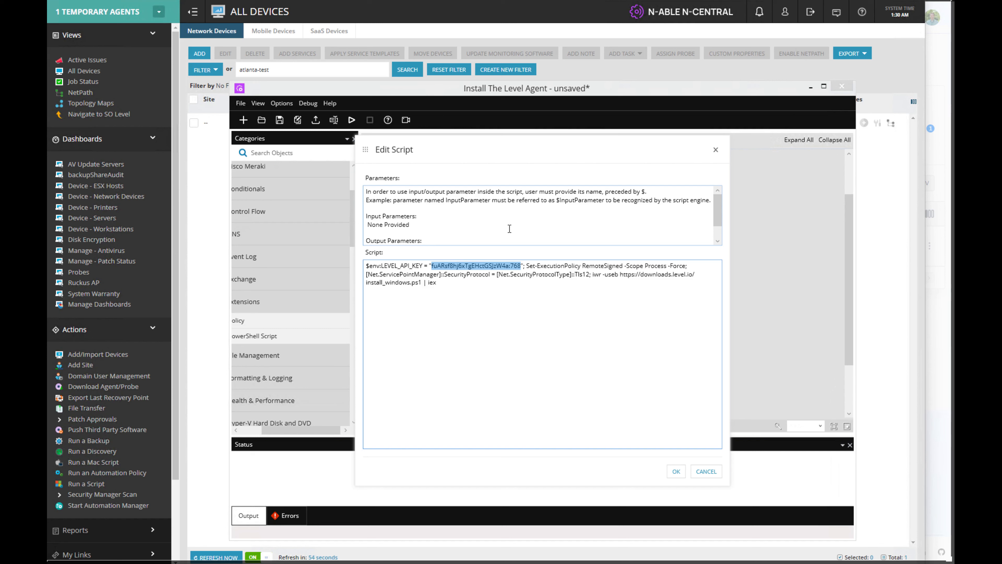
text($)
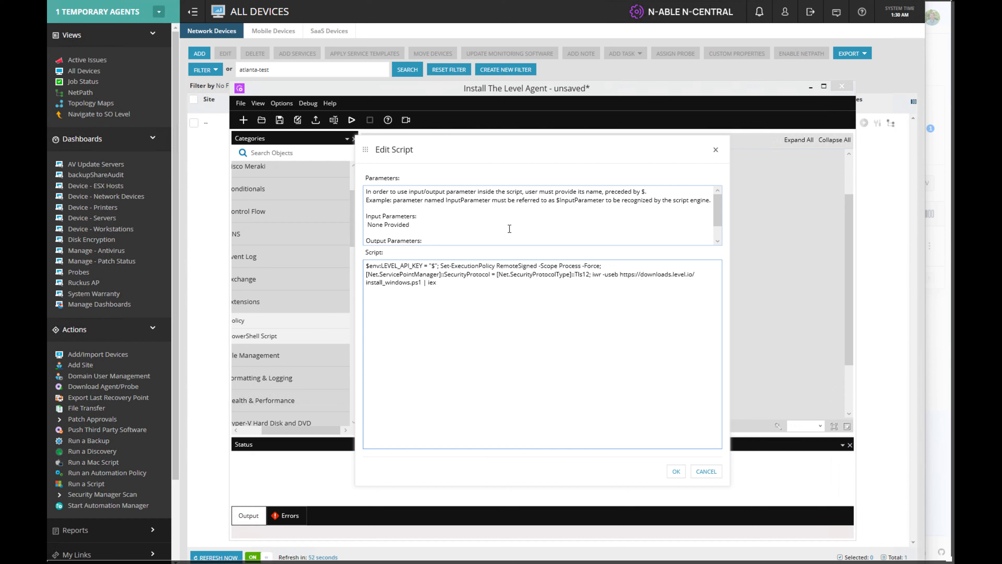
text(Level)
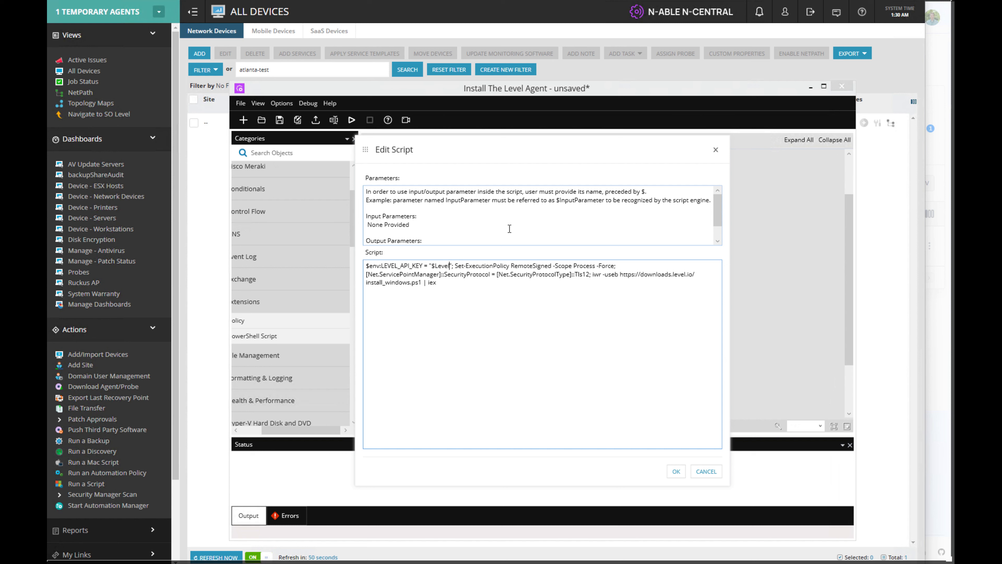
text(_Group)
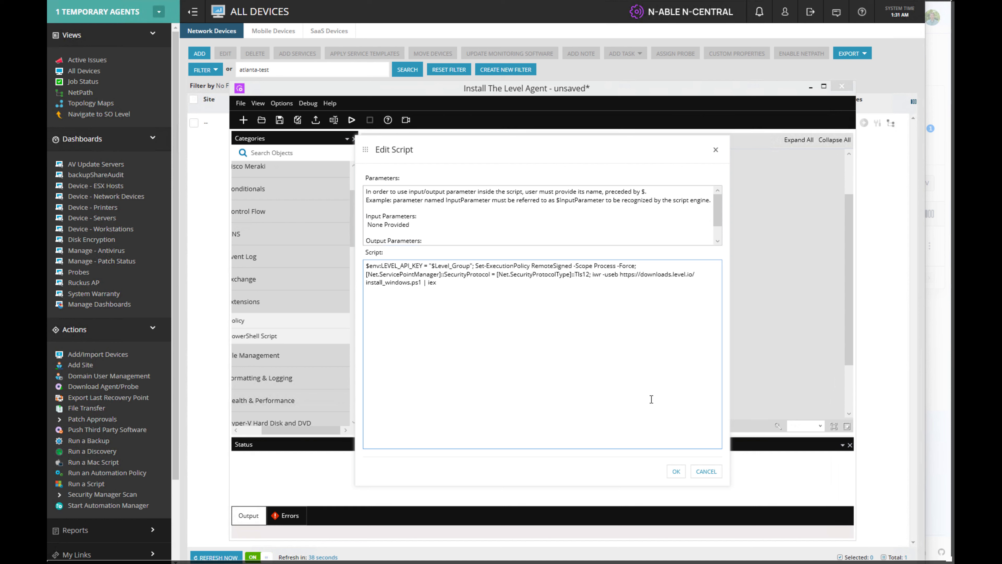
click(675, 471)
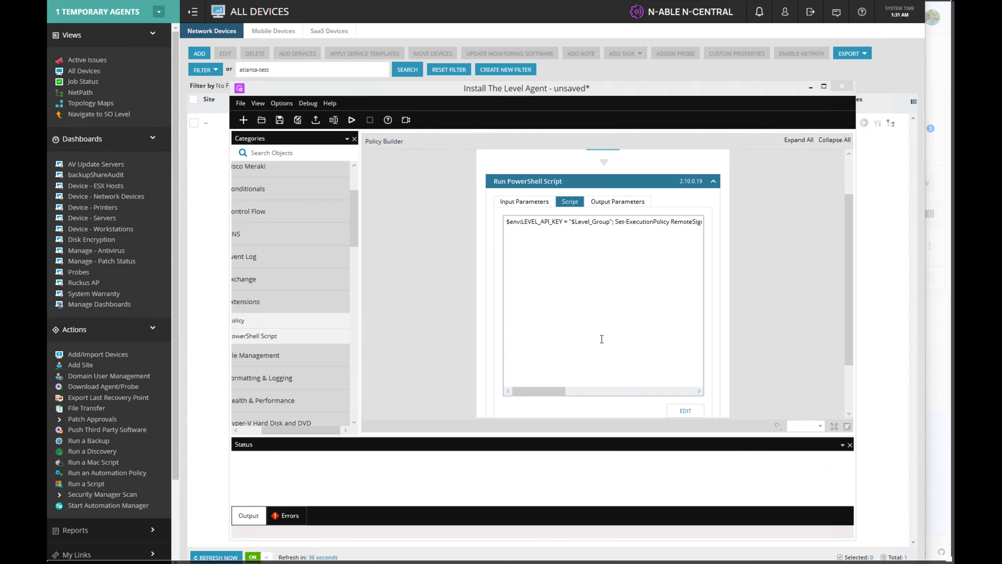
Step: Add a string input parameter to the policy with both name and display set to Level_Group
scroll(783, 345, up, 2)
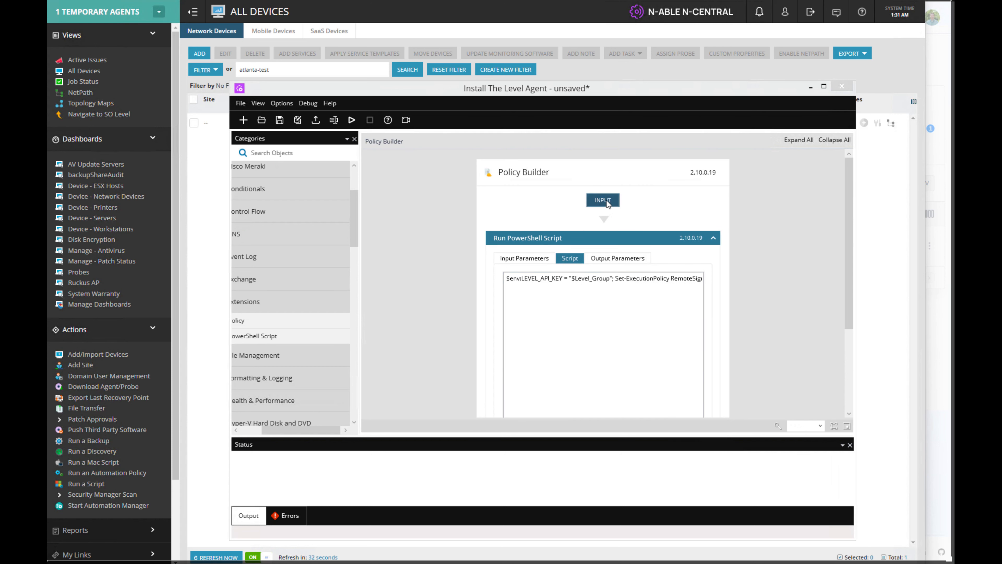
click(606, 200)
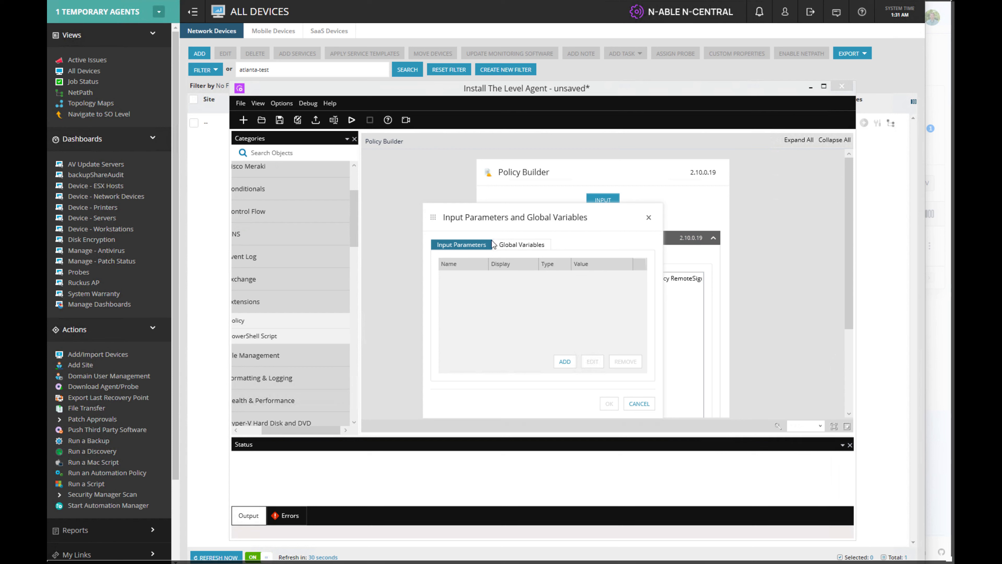
click(565, 361)
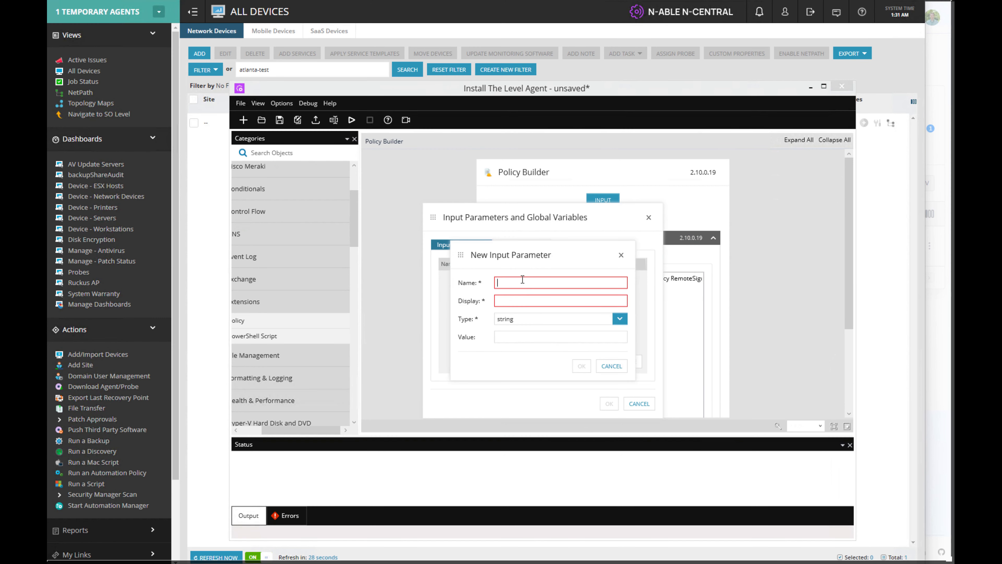
text(Leve4l)
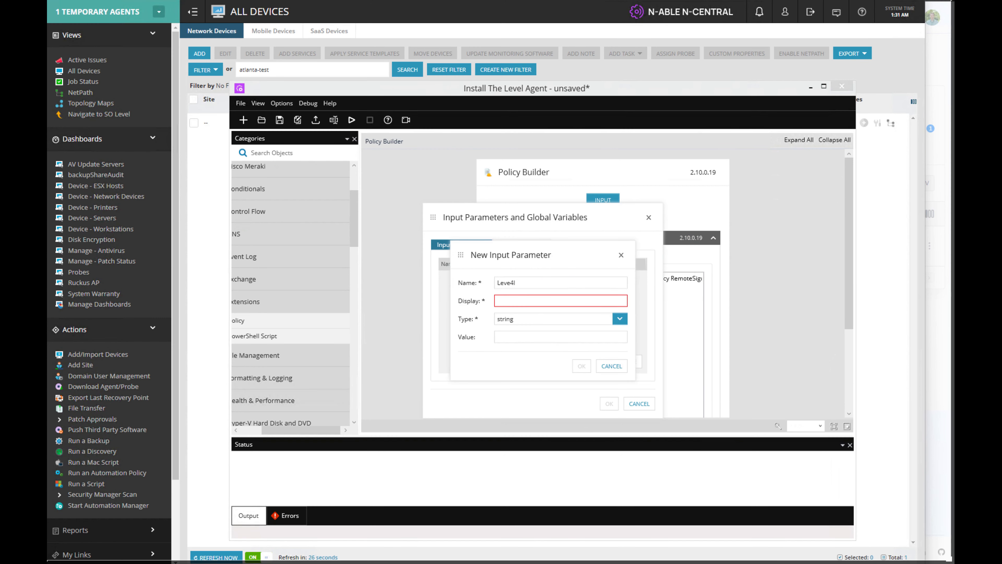
key(BackSpace)
key(BackSpace)
text(l_Group)
click(526, 304)
text(Level)
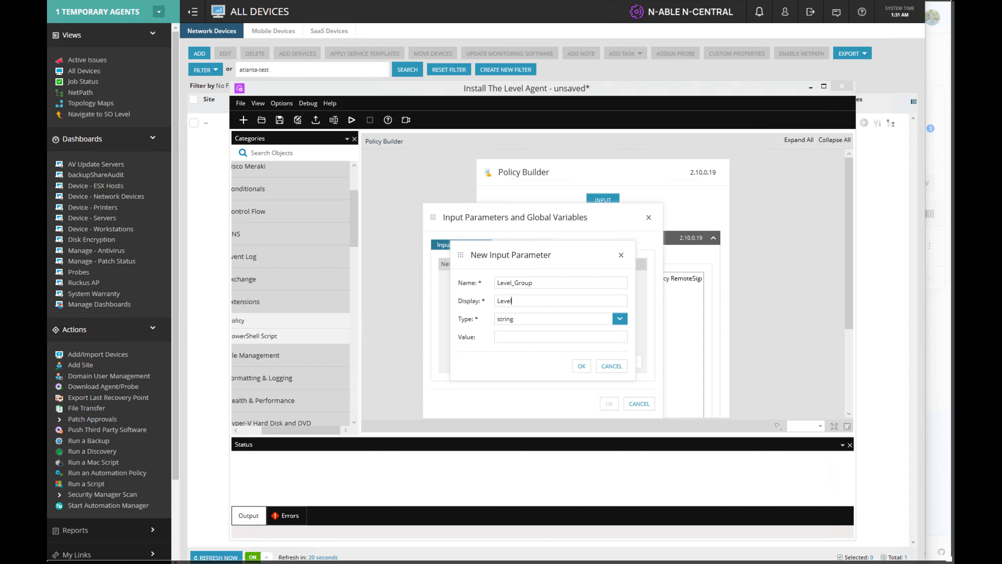
text(_Group)
click(581, 365)
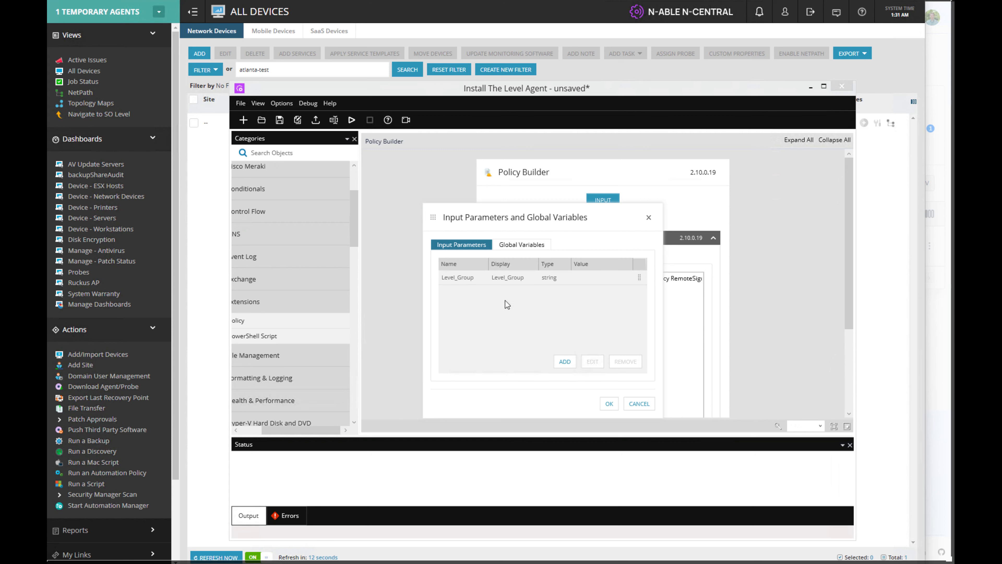
click(607, 403)
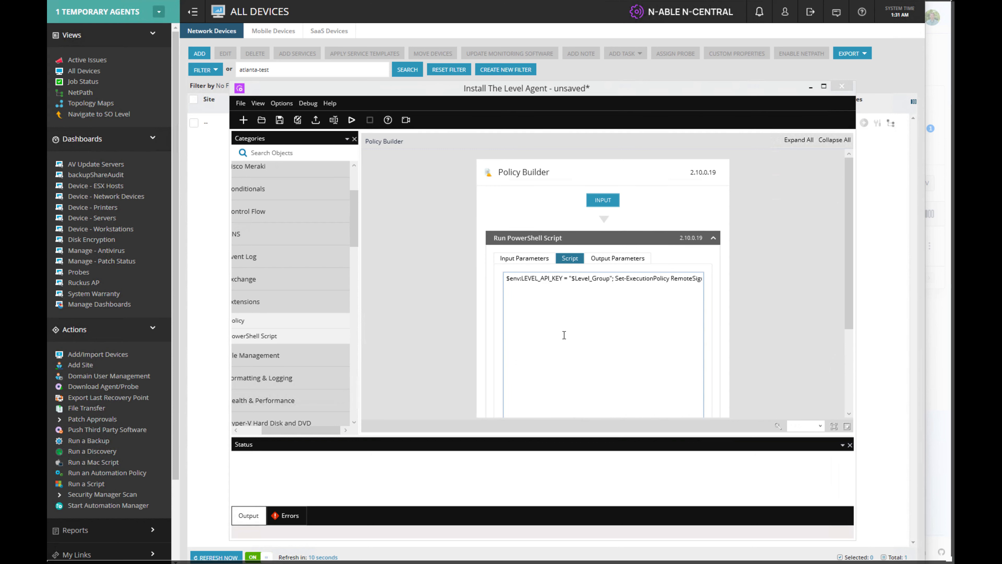
Step: Start a new string input parameter for the Run PowerShell Script object, with name and display both set to Level_Group
click(528, 258)
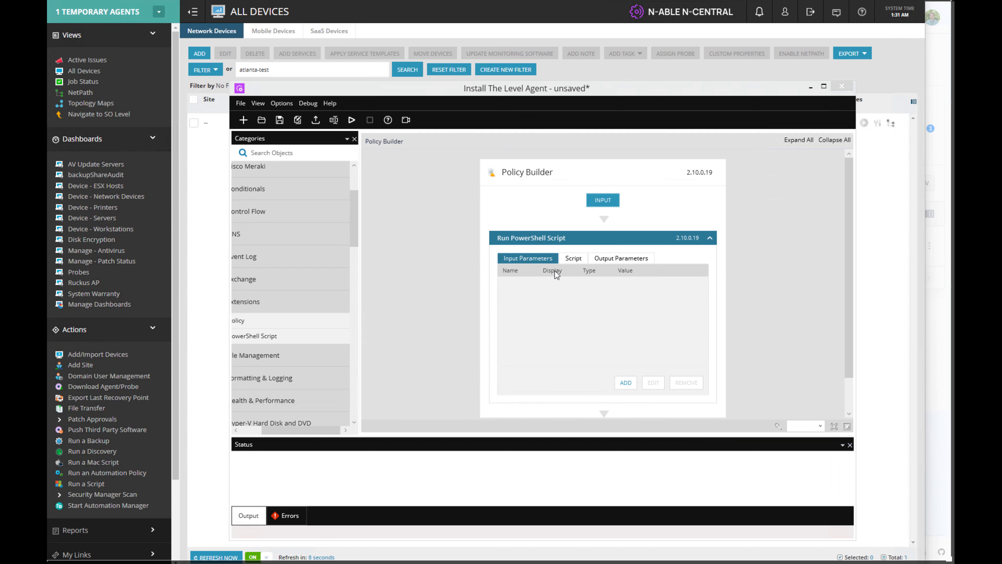
click(625, 383)
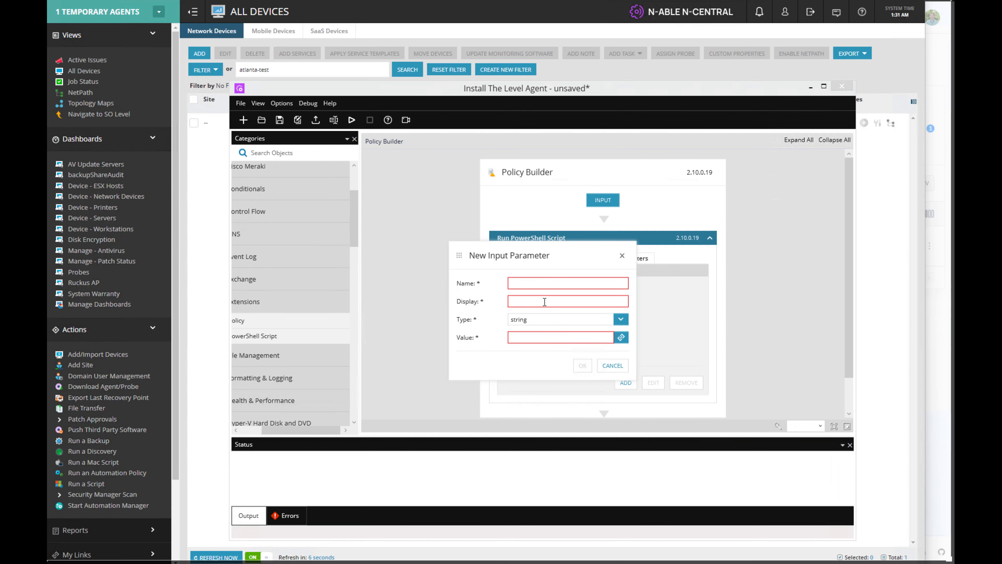
click(537, 283)
text(Lev)
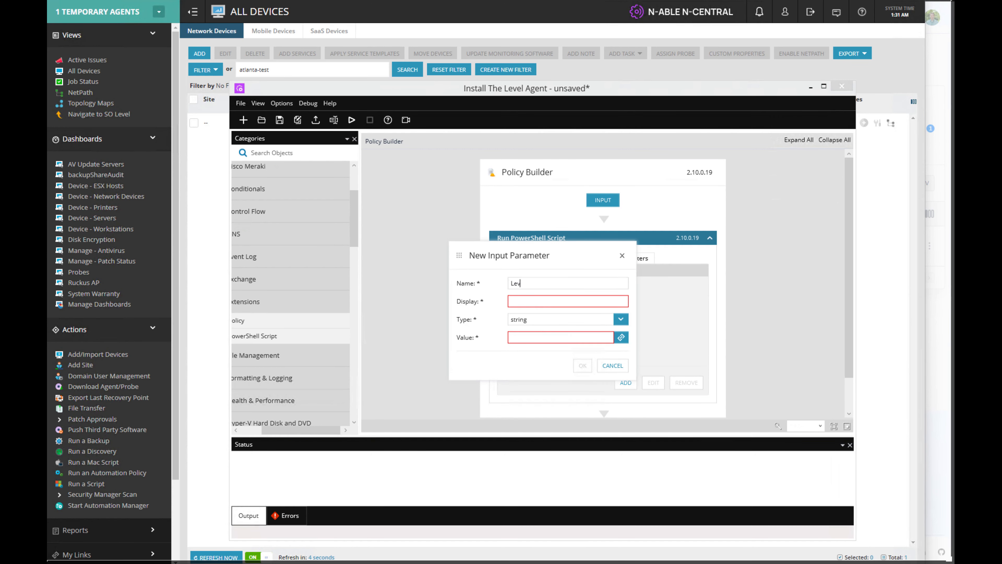
text(el_Group)
key(Tab)
text(Level_Gro)
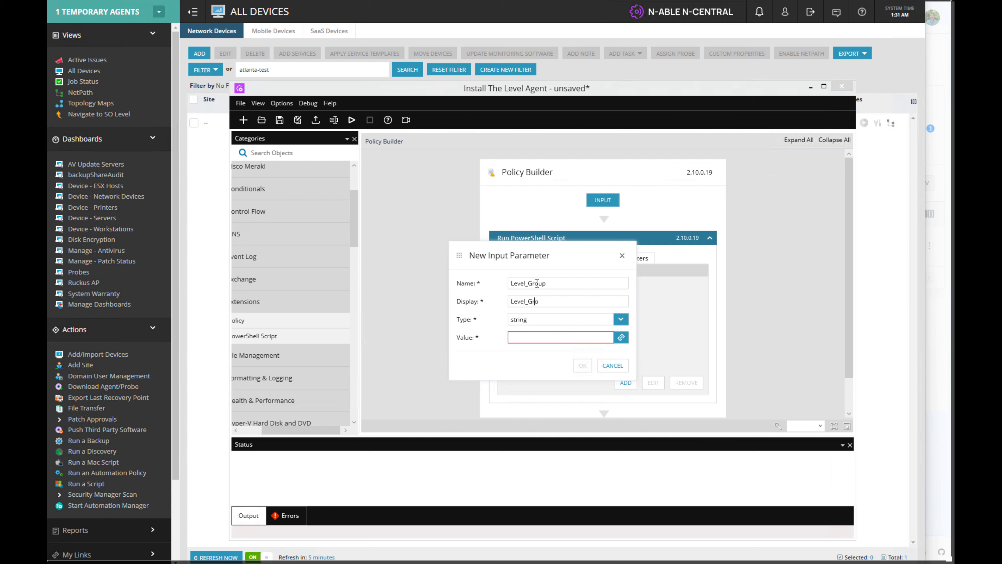
Step: Link the new parameter's value to the policy-level Level_Group input parameter and confirm the parameter
click(622, 337)
click(485, 234)
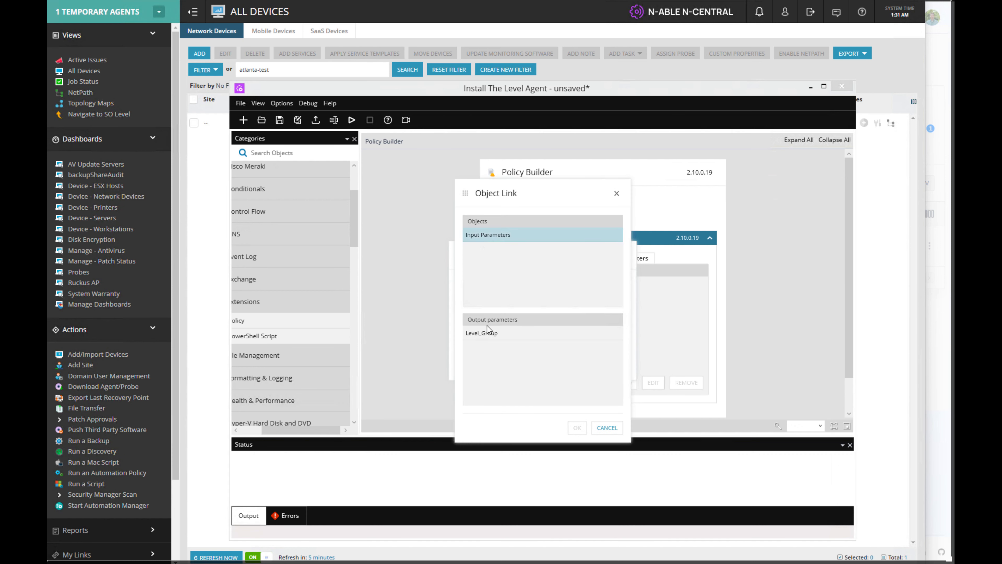
click(488, 334)
click(577, 427)
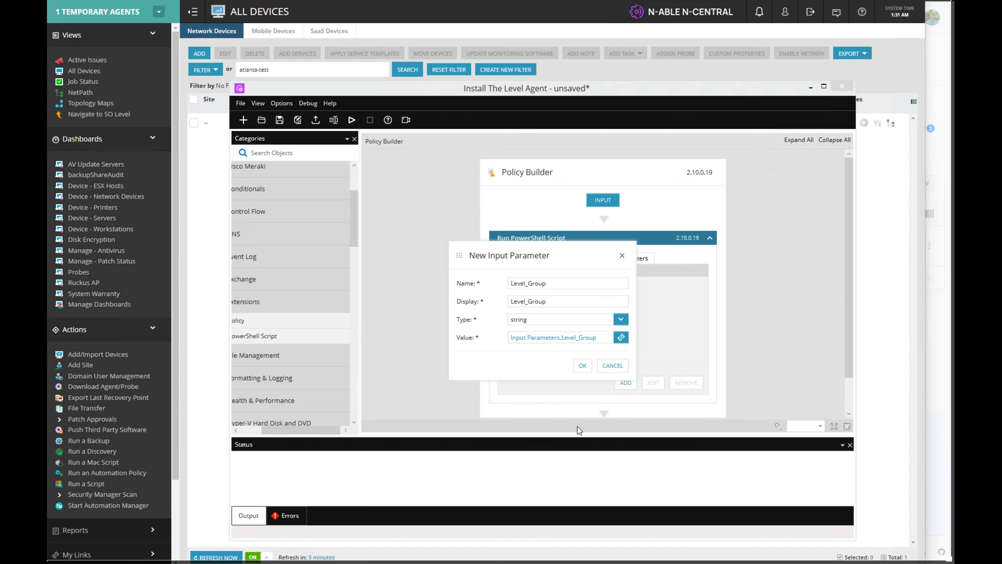
click(582, 365)
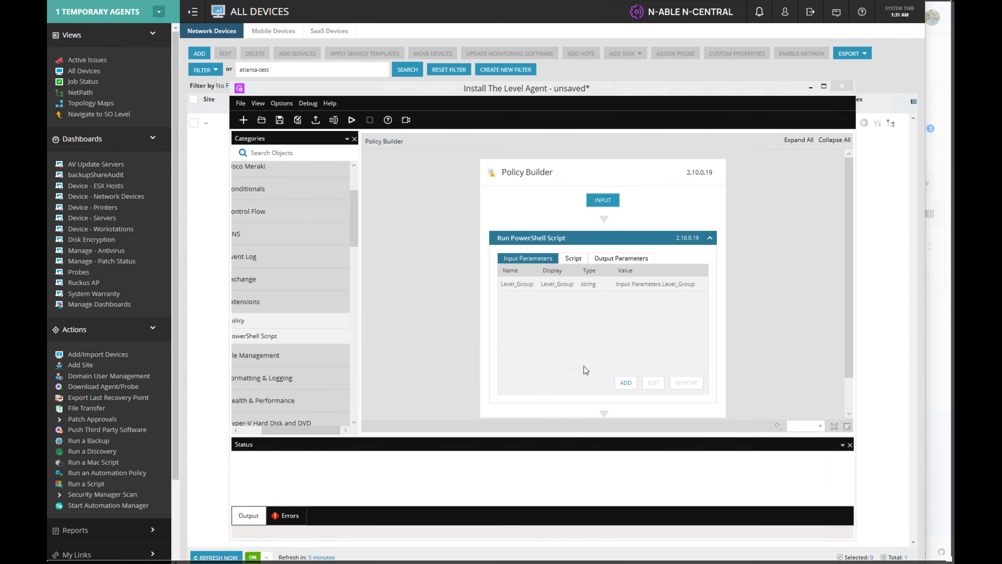
Step: Review the $Level_Group variable in the PowerShell script against the script object's input parameter
click(573, 258)
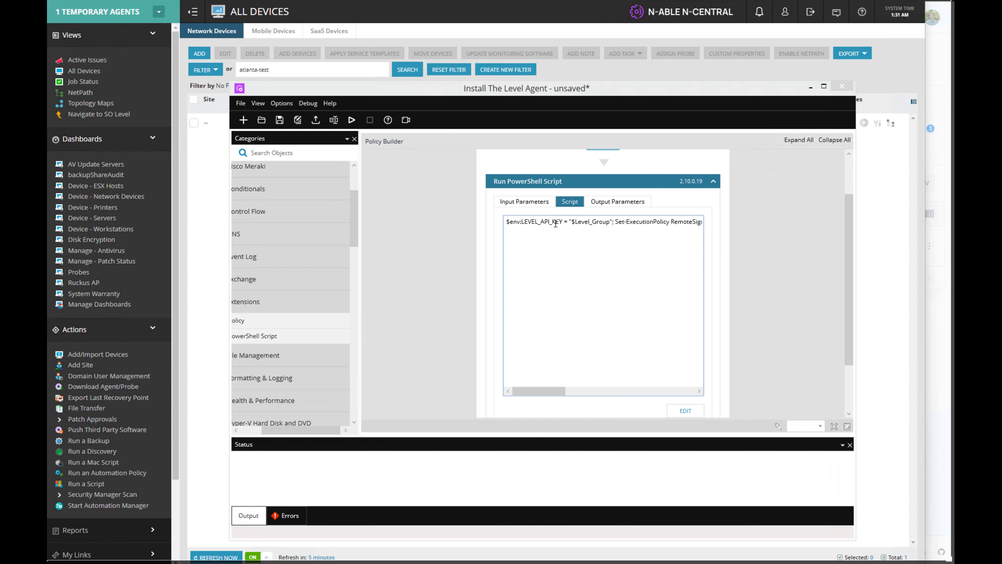
drag(570, 222, 610, 223)
click(521, 202)
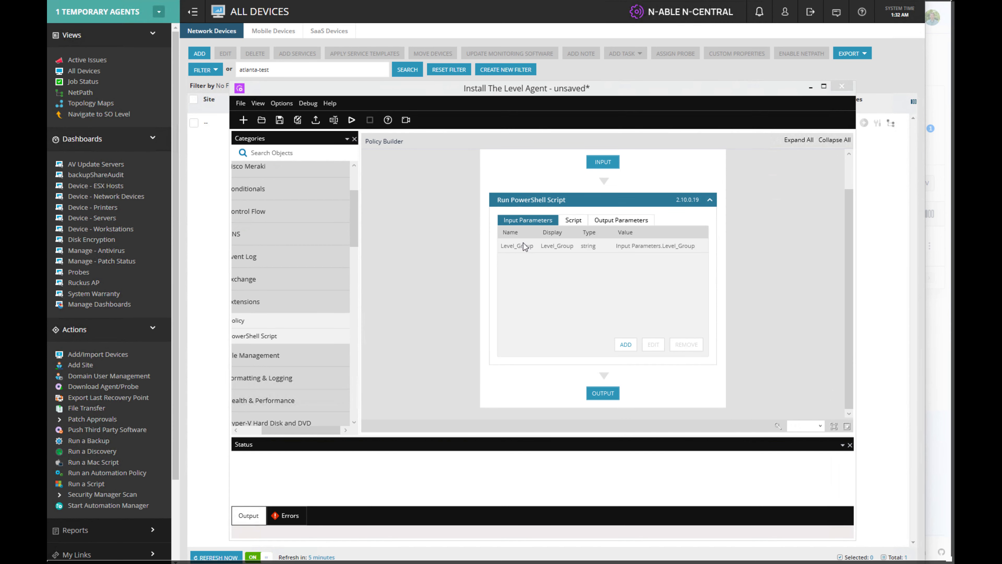
click(602, 162)
click(654, 221)
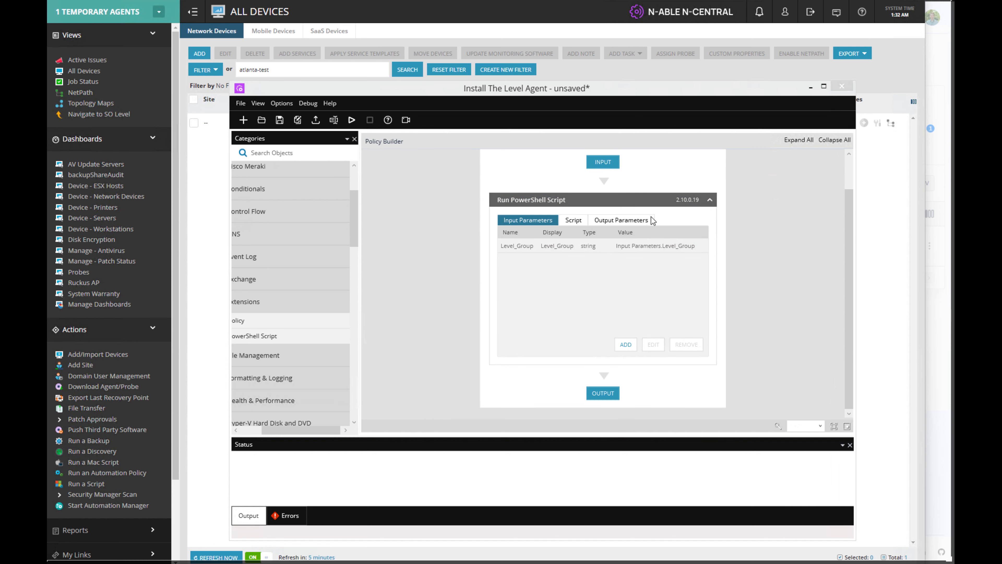
scroll(726, 358, up, 1)
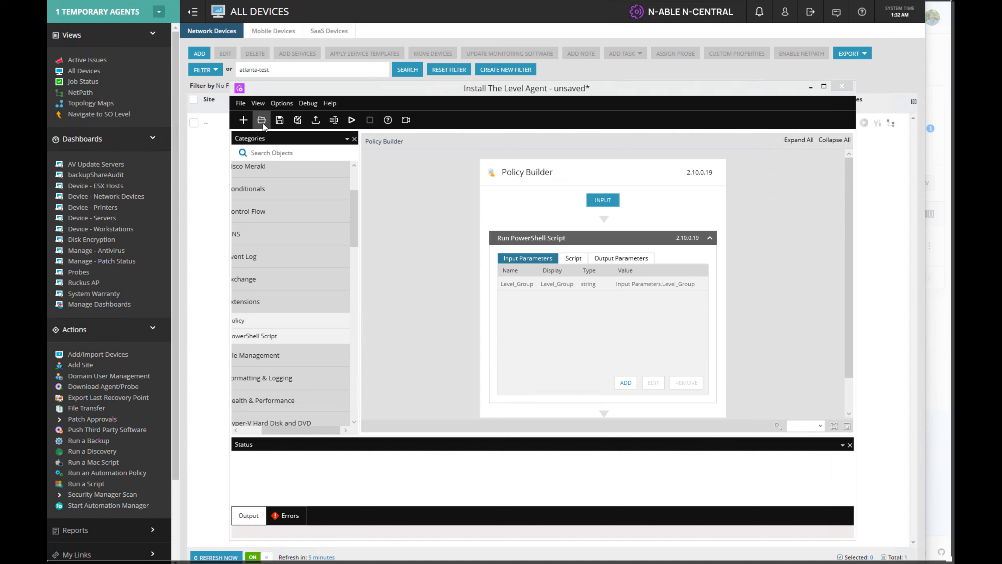
Step: Upload the Install The Level Agent policy to N-central and minimize Automation Manager
click(240, 105)
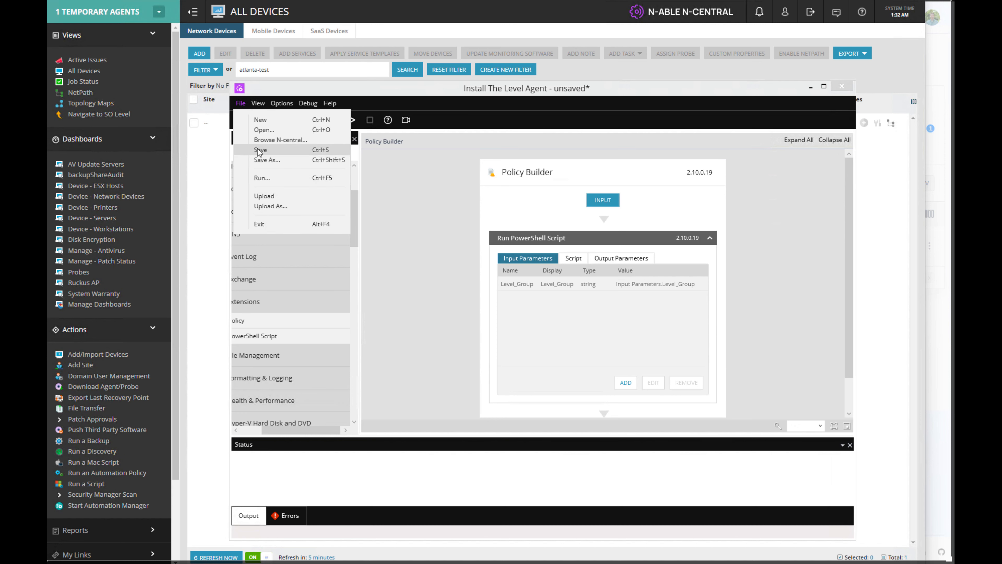
click(262, 197)
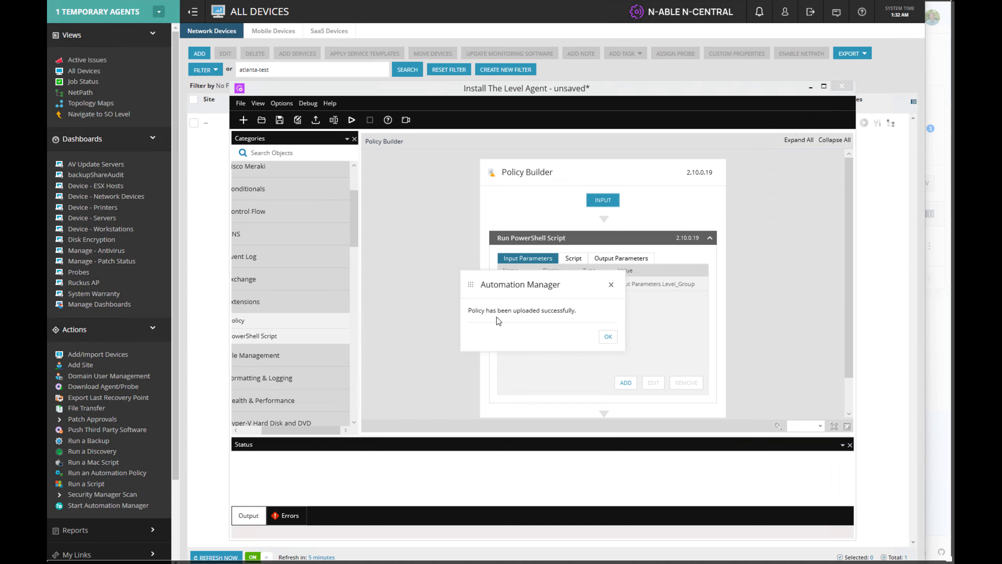
click(608, 336)
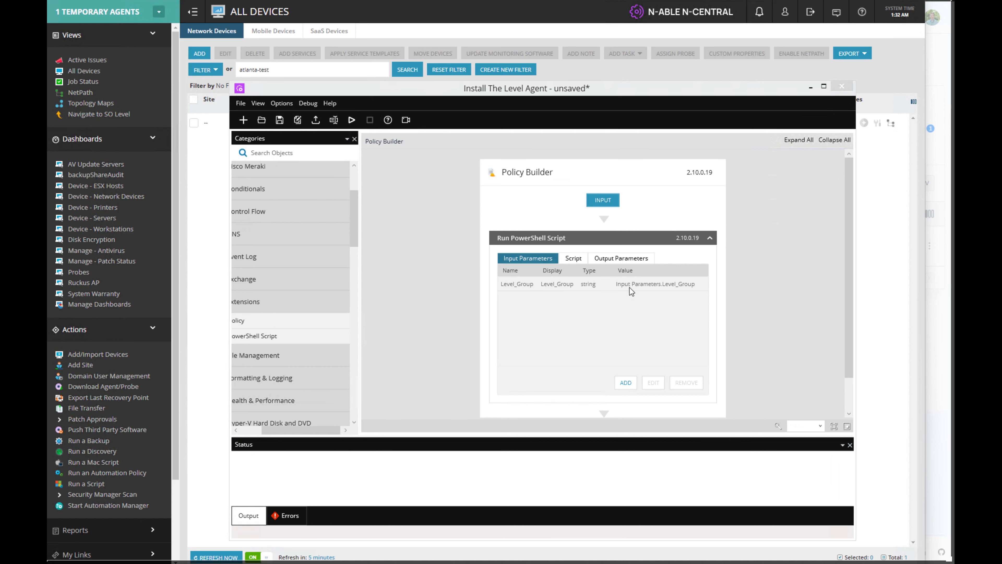
click(811, 86)
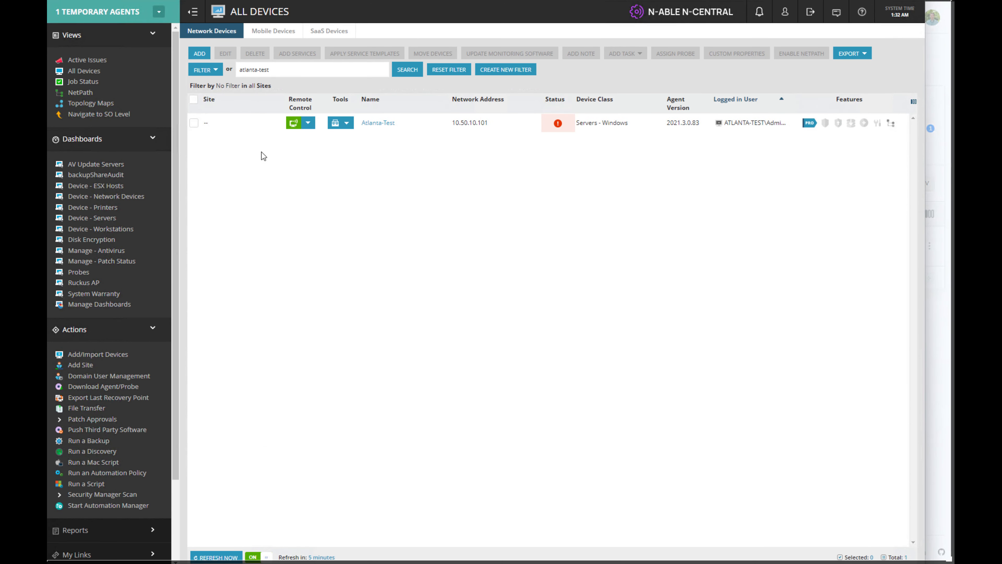
Step: Add an automation policy task for the Atlanta-Test device with Install The Level Agent as the repository item
click(194, 124)
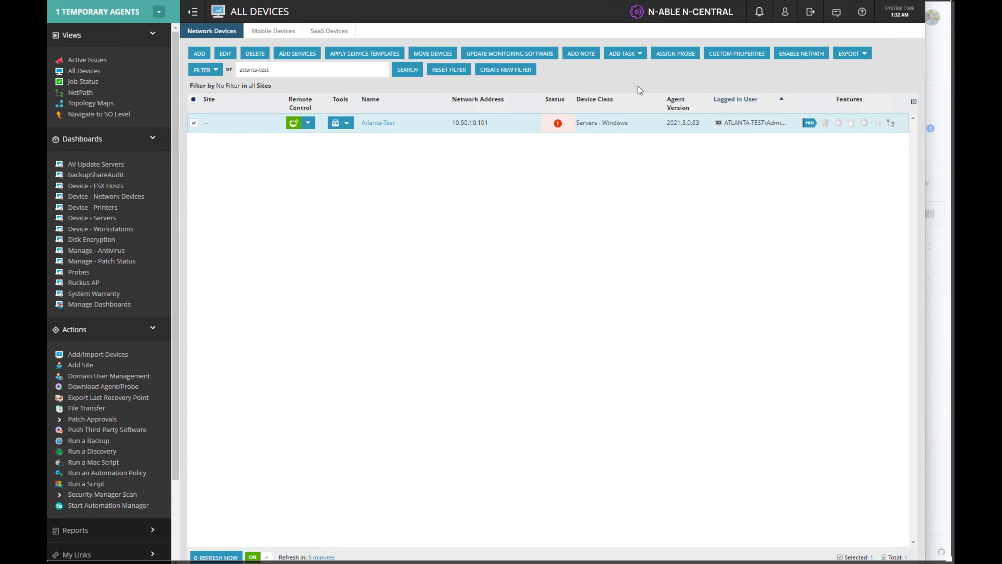
click(627, 54)
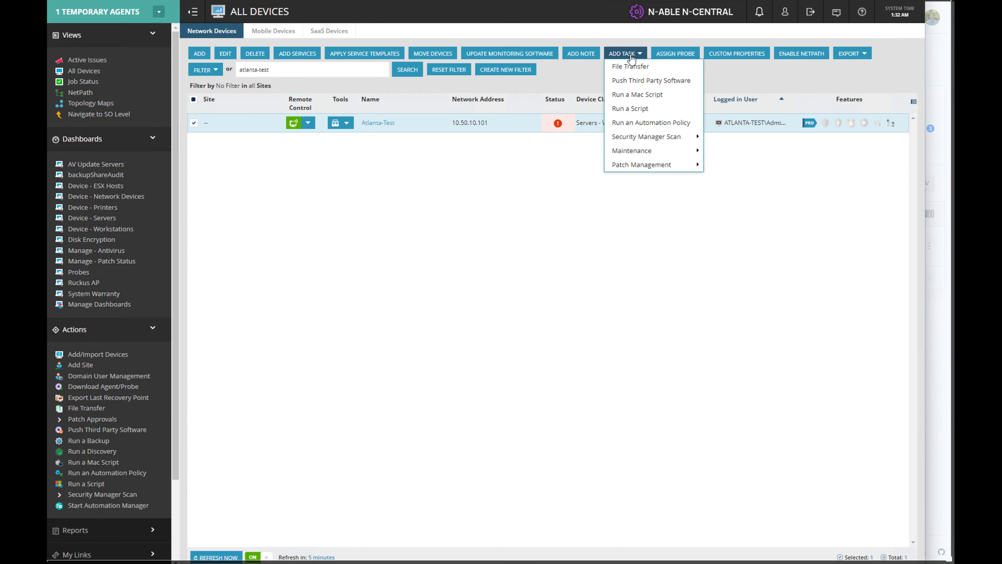
click(631, 122)
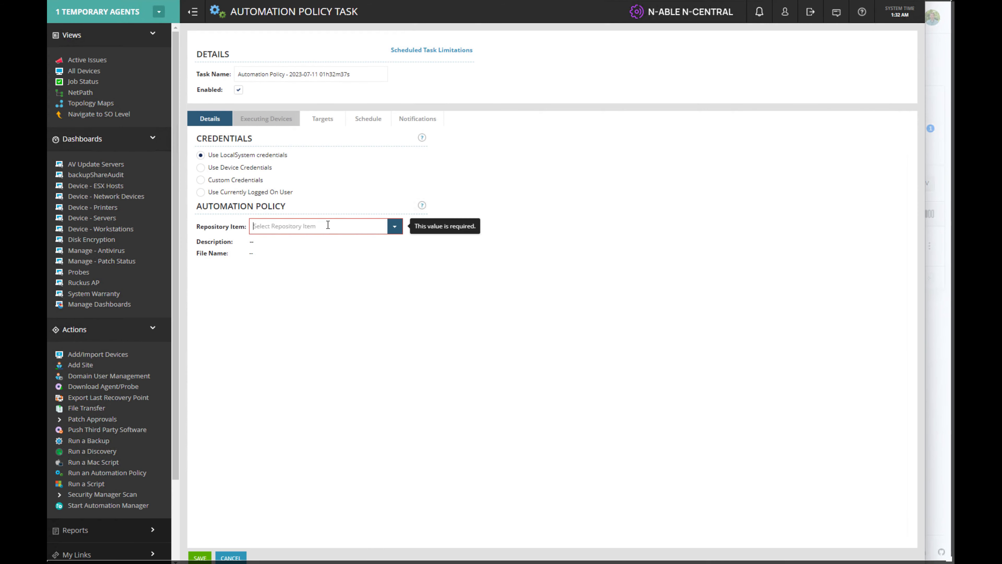
text(Level)
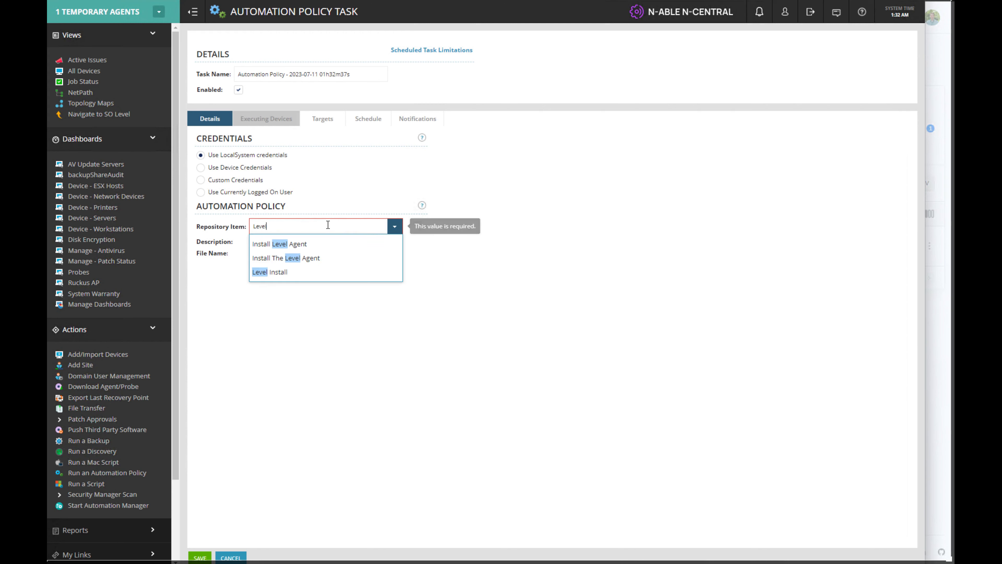
click(278, 257)
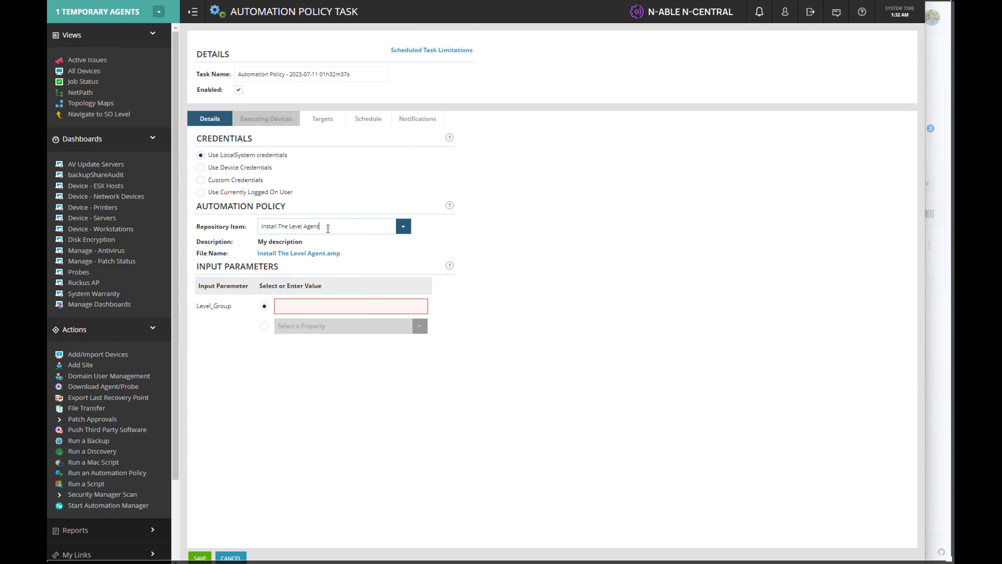
Step: Copy the A Group API key from Level's Windows install command and paste it as the task's Level_Group value in N-central
click(301, 308)
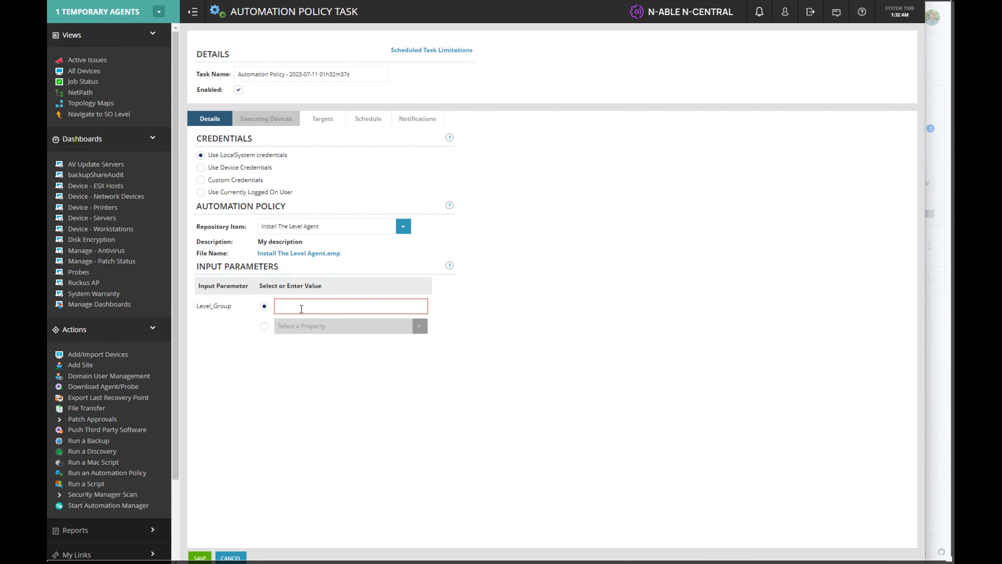
click(937, 330)
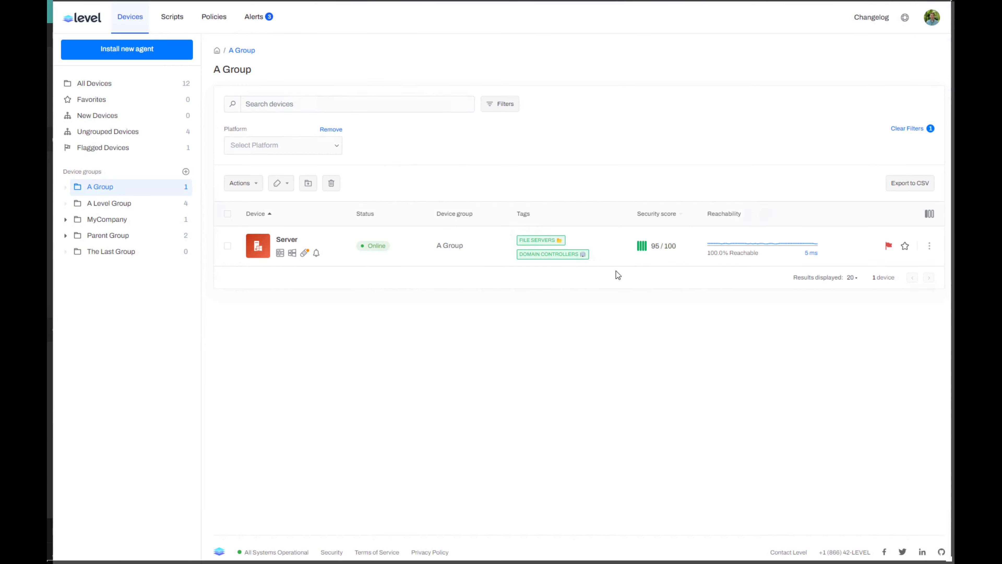
click(132, 54)
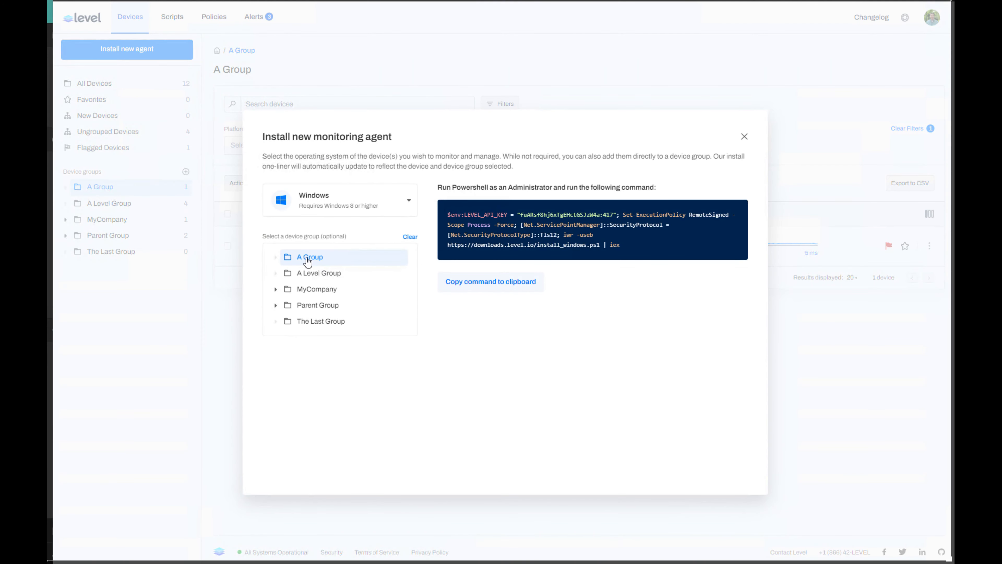
drag(522, 217, 614, 214)
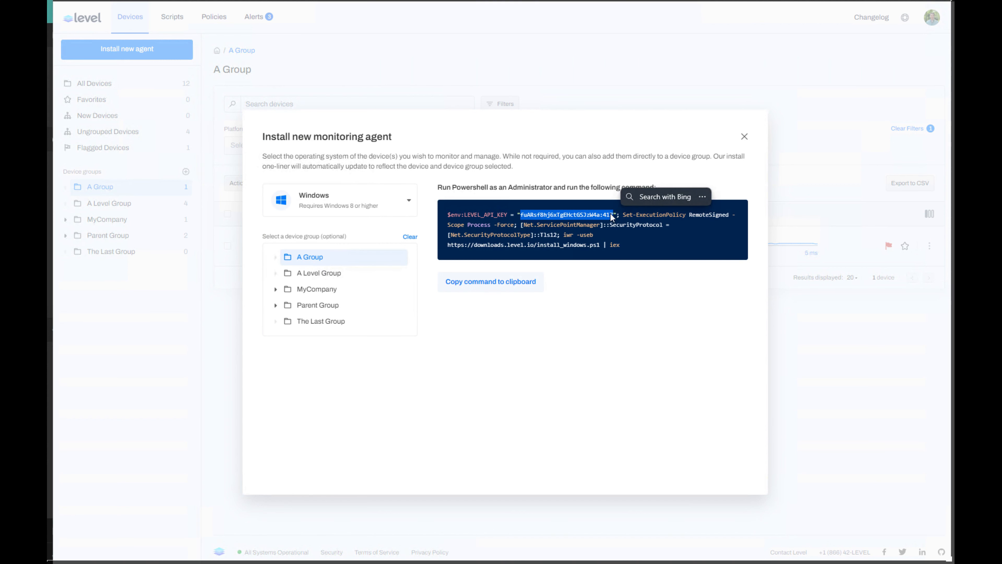
key(ctrl+c)
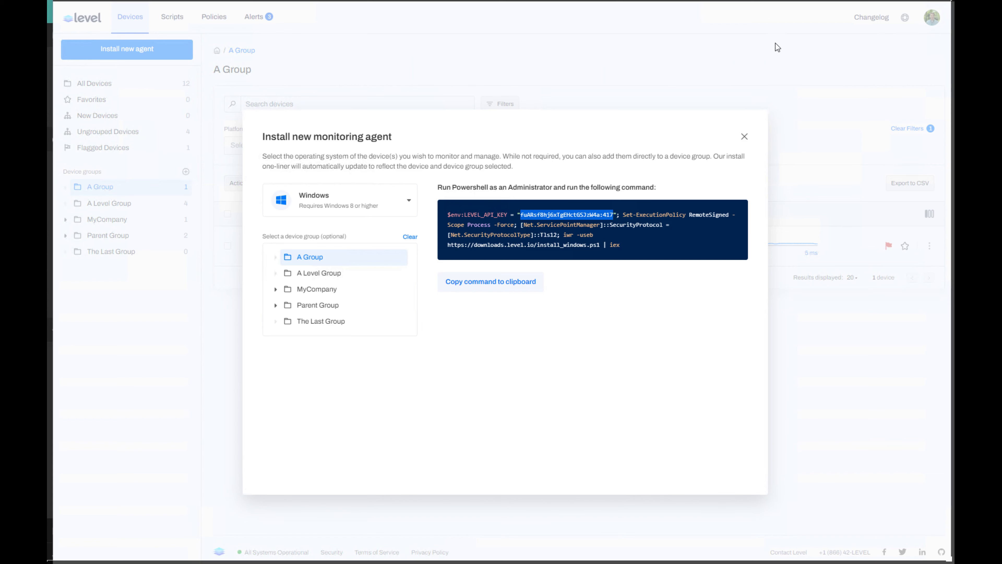
key(alt+Tab)
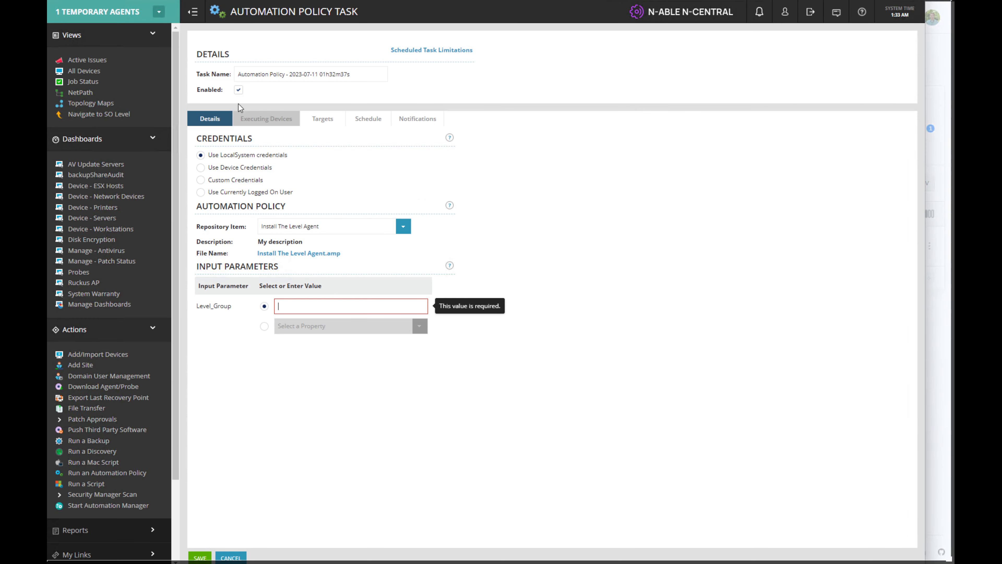
key(ctrl+v)
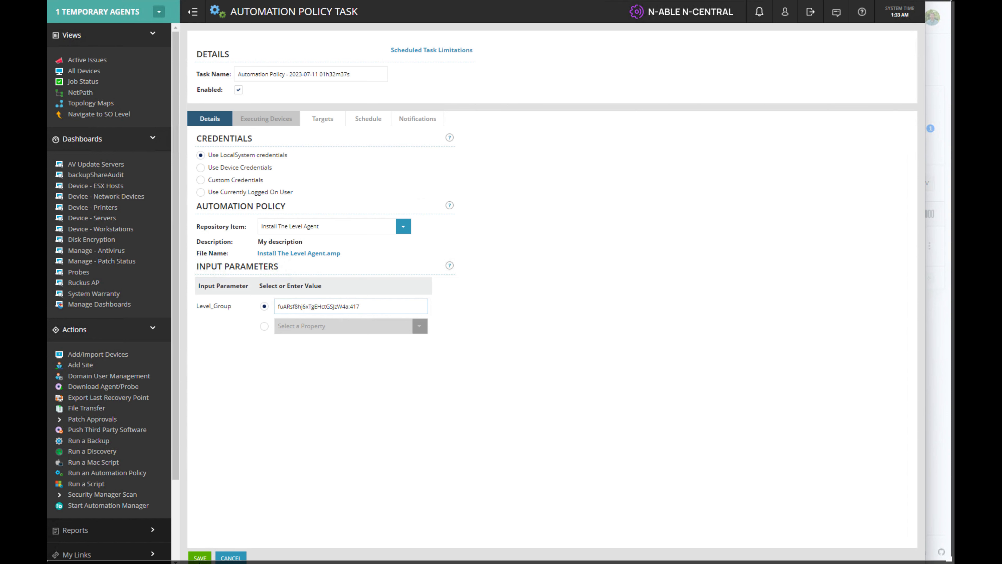
Step: Check the automation policy task's schedule type and save the task
click(200, 557)
click(366, 126)
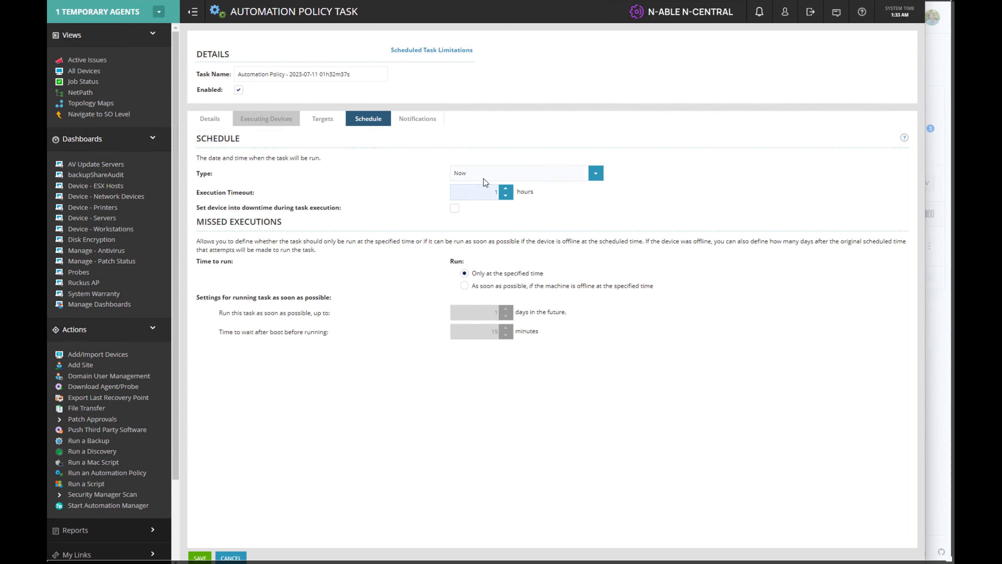
click(200, 556)
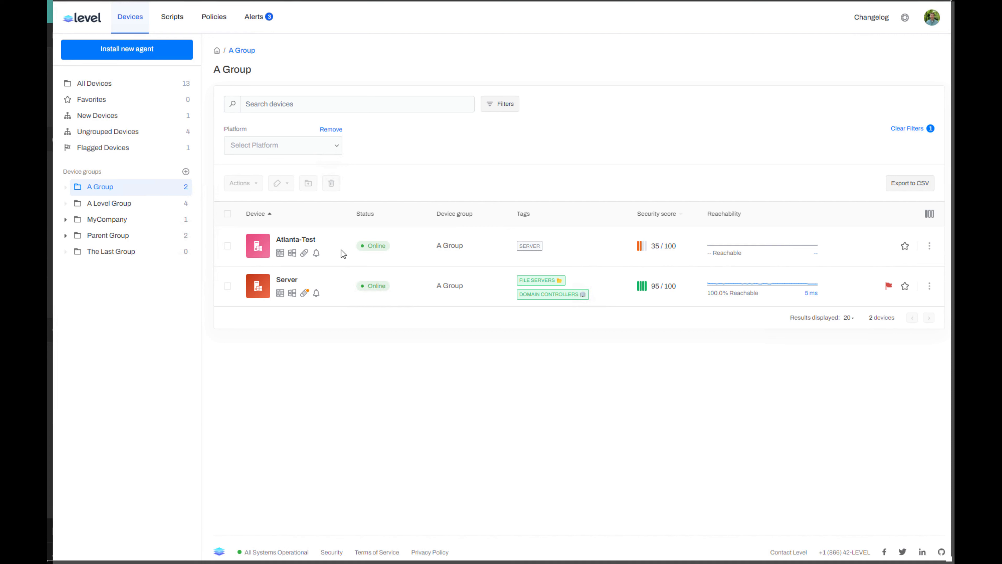
Step: Open the Atlanta-Test device from A Group in Level and view its management terminal
click(295, 240)
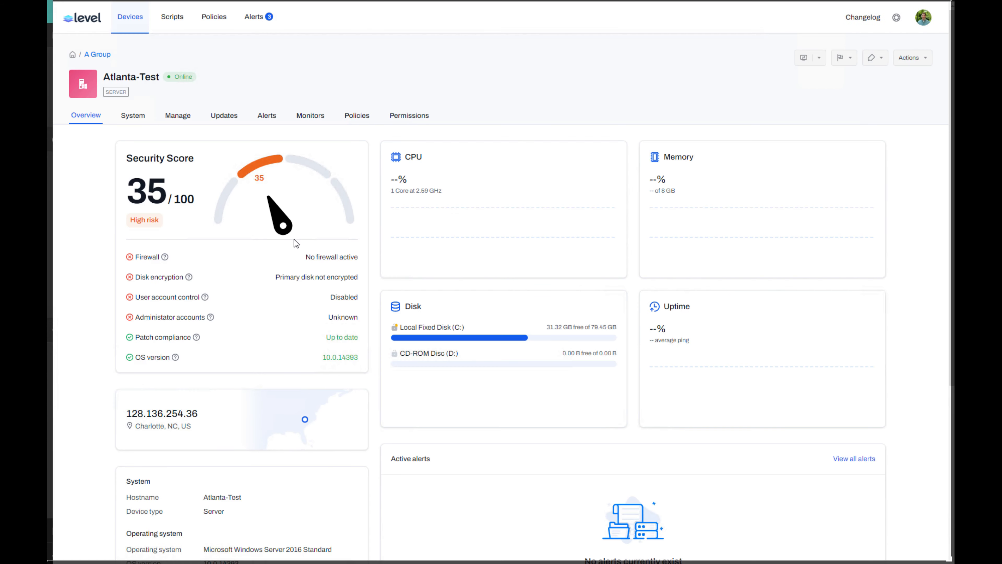
click(177, 116)
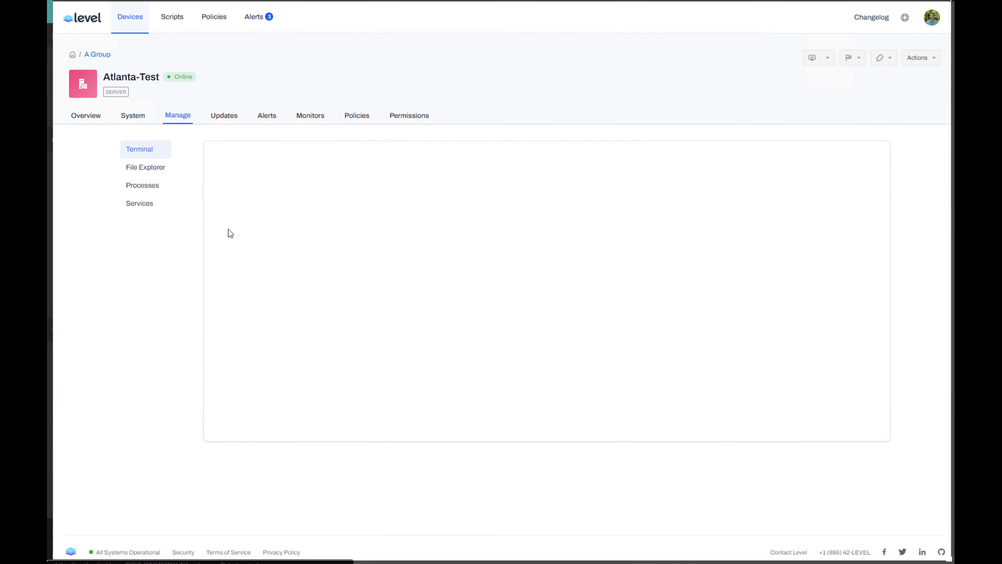